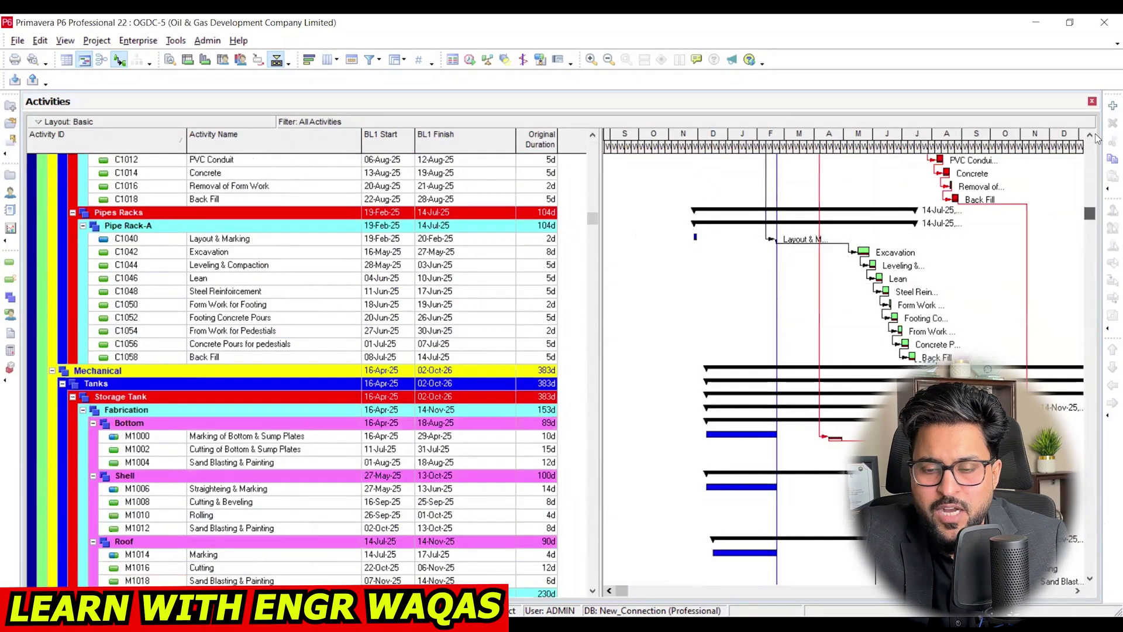
# Run the schedule on the project from the top of the activity list.
pyautogui.click(1095, 133)
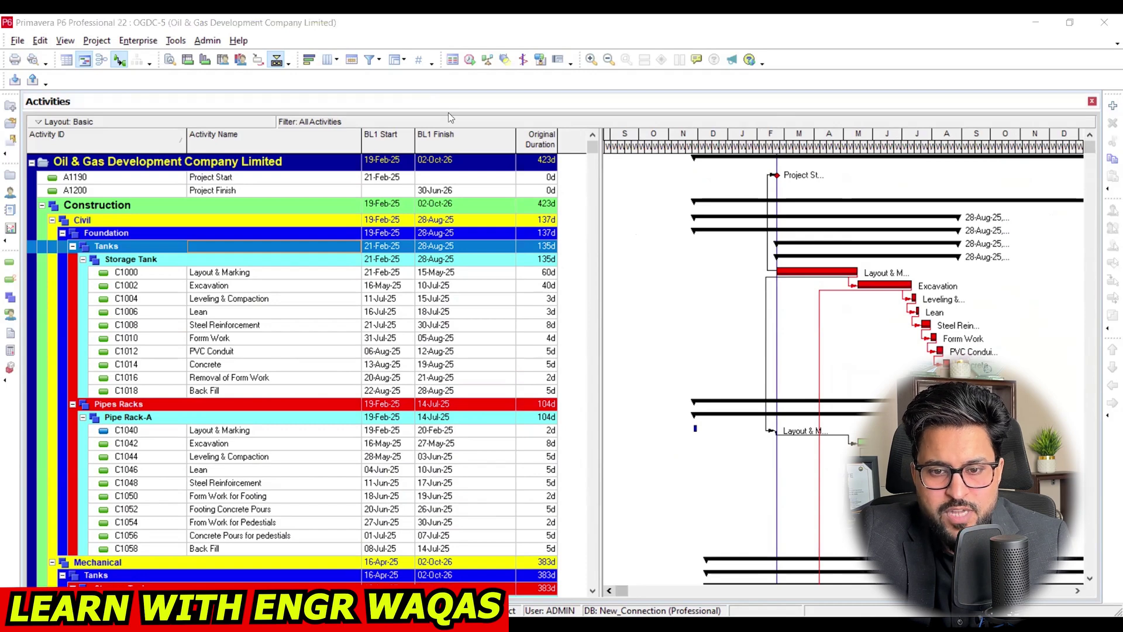
pyautogui.click(470, 60)
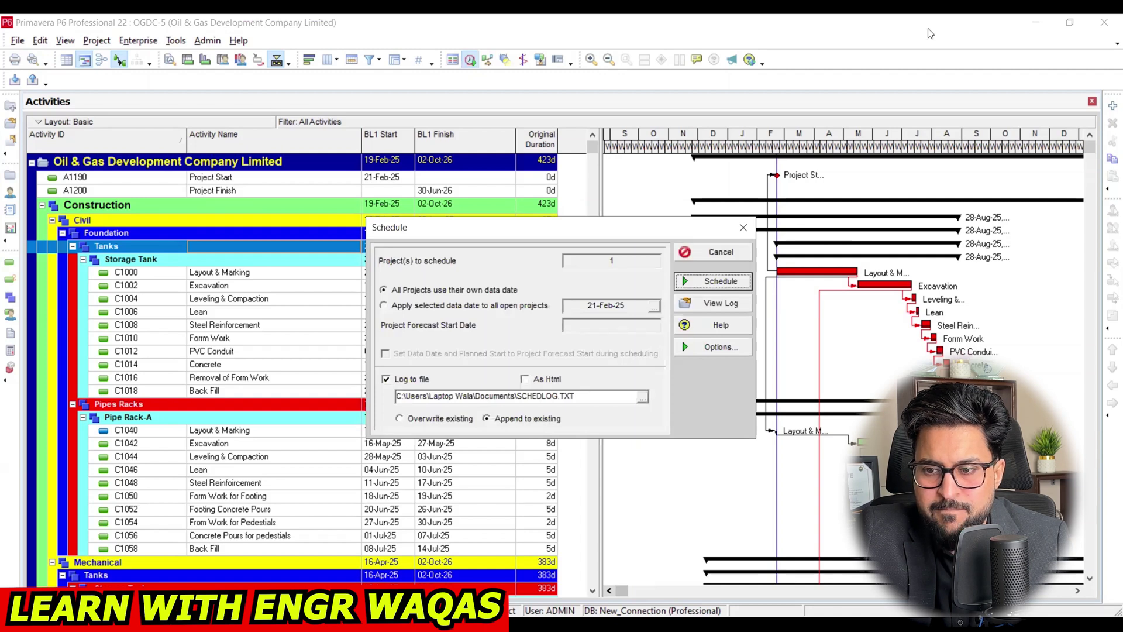
pyautogui.click(714, 282)
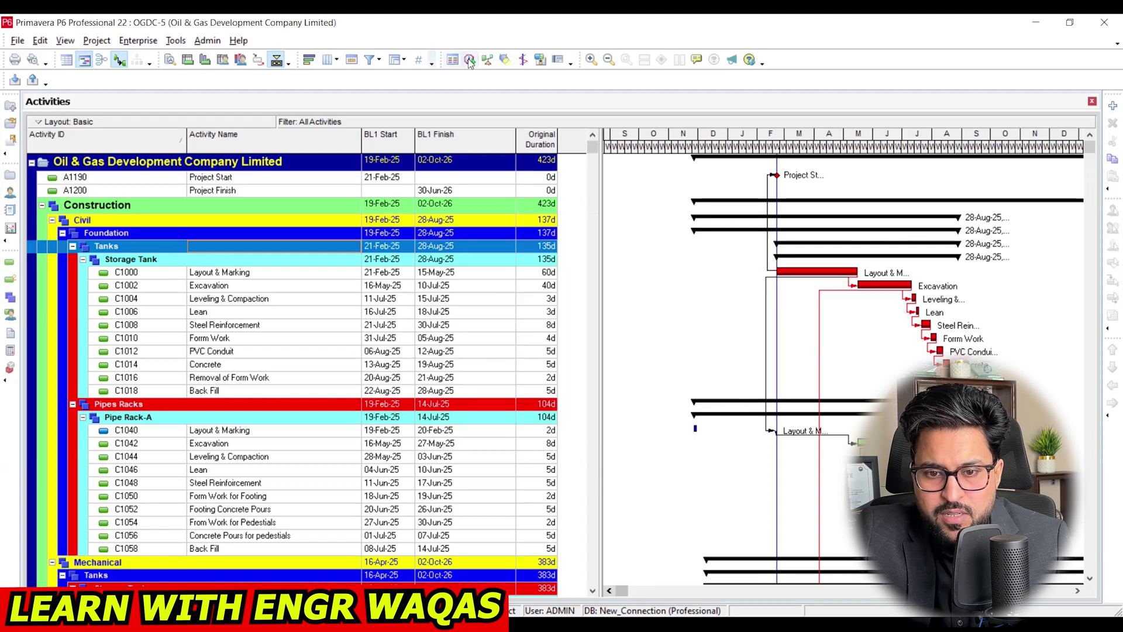
# Reschedule applying the 21-Feb-25 data date to all open projects and view the schedule log.
pyautogui.press('F9')
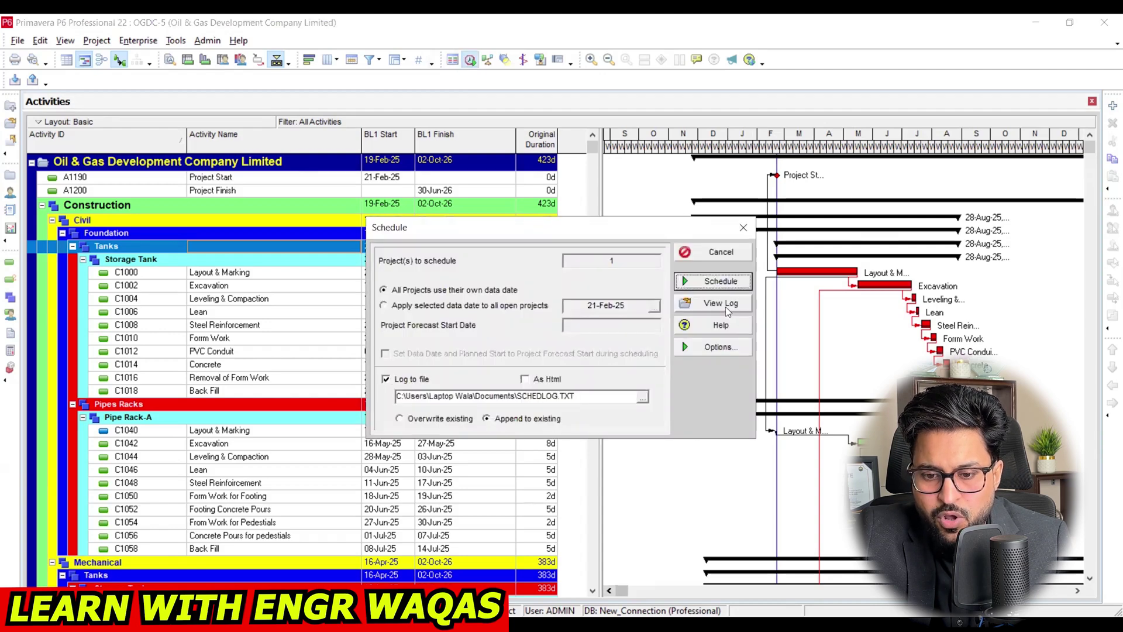
pyautogui.click(468, 306)
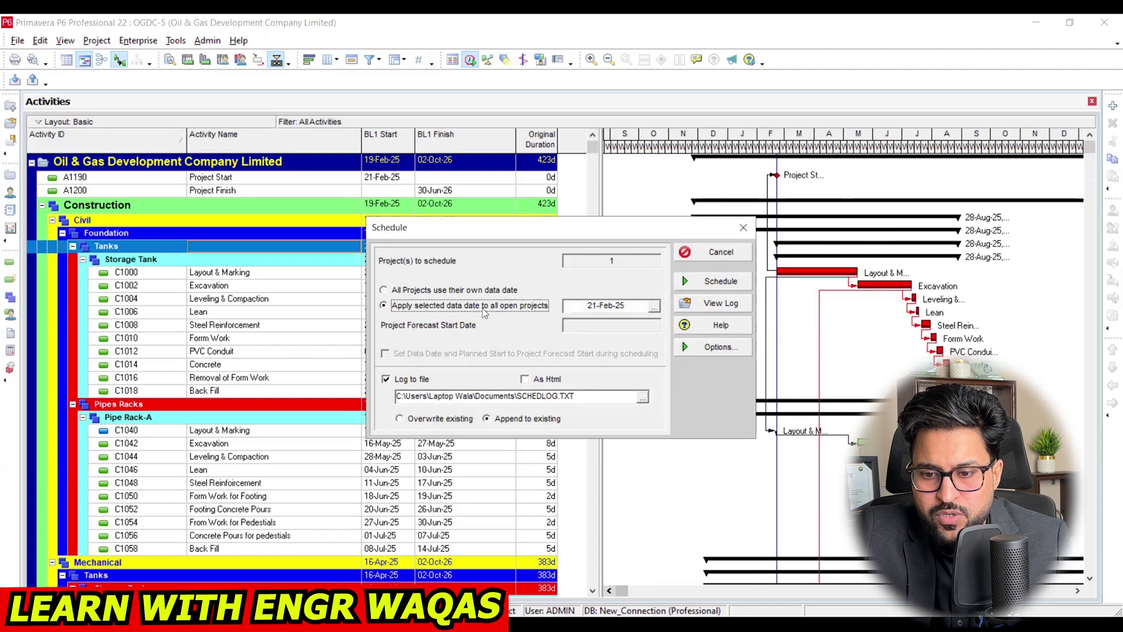
pyautogui.click(702, 309)
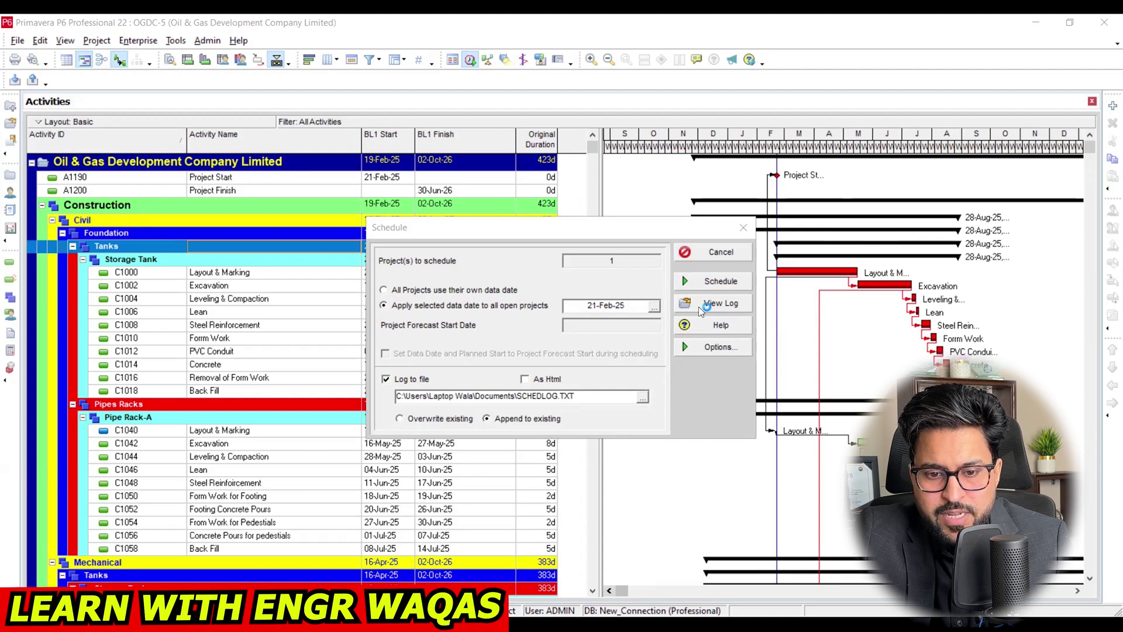
# Scroll to the log's Warnings section and highlight the out-of-sequence activities heading with its count of 6.
pyautogui.scroll(5, 616, 400)
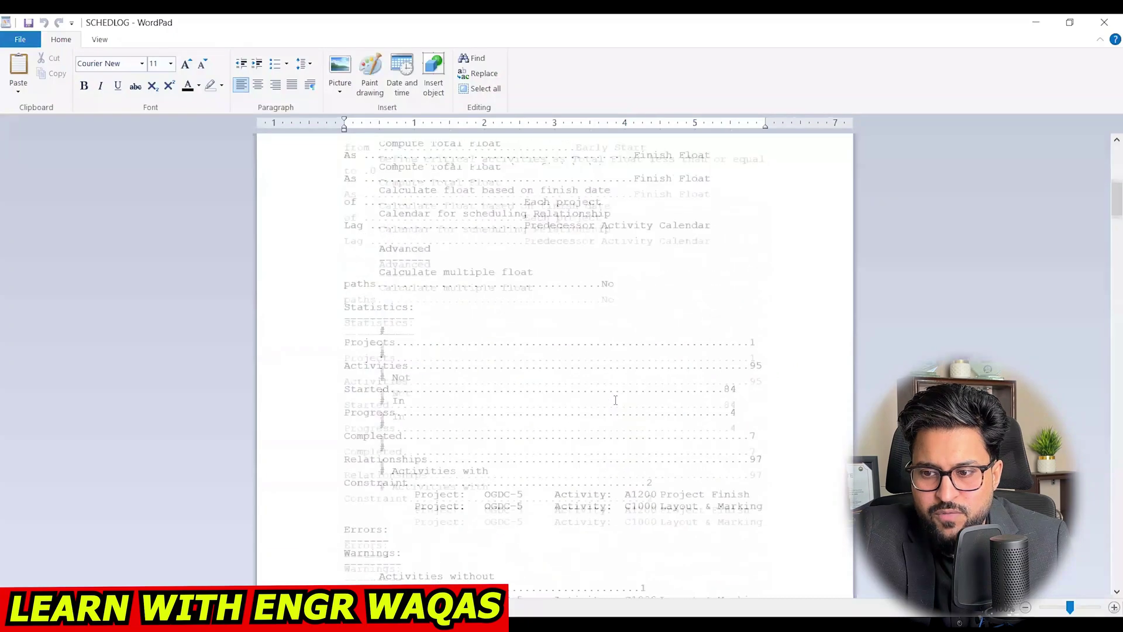
pyautogui.scroll(10, 616, 400)
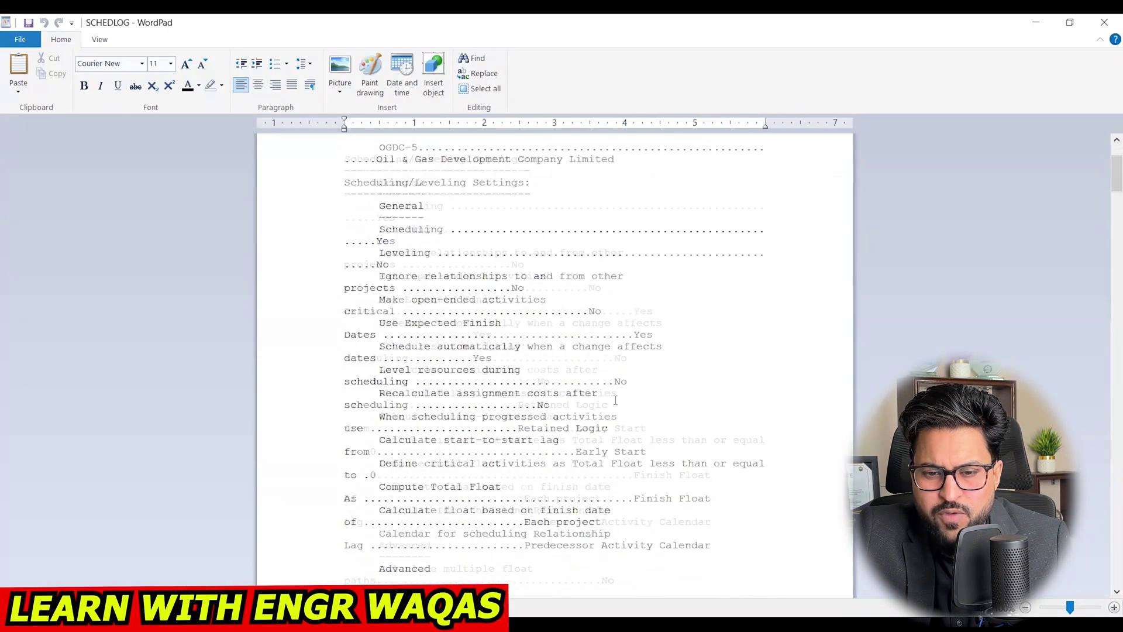
pyautogui.scroll(-15, 616, 400)
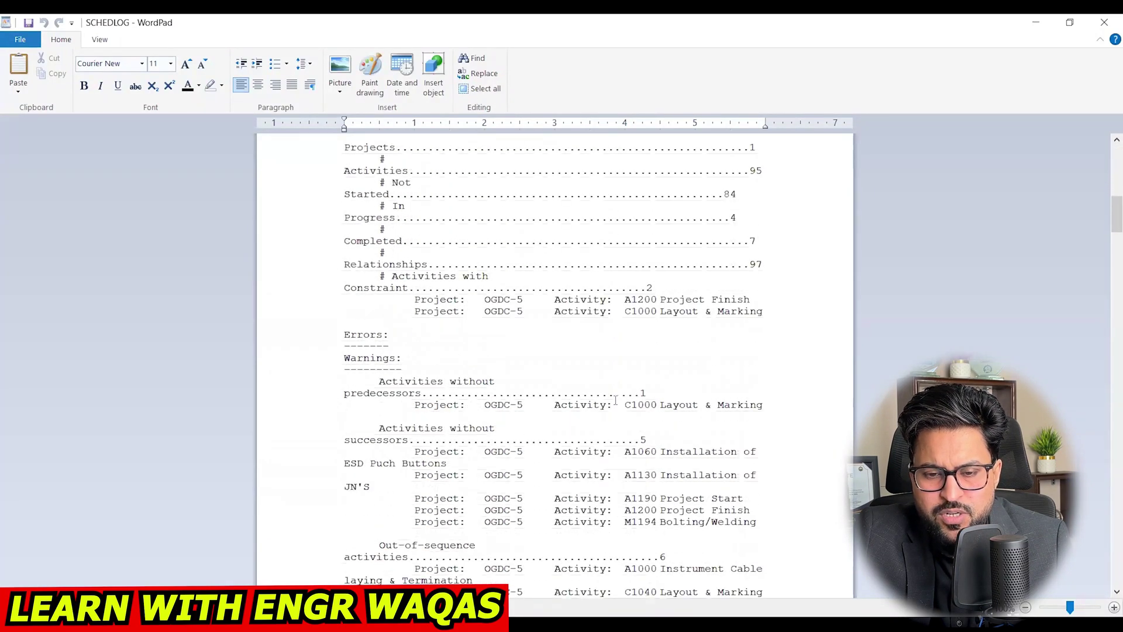
pyautogui.scroll(-2, 615, 399)
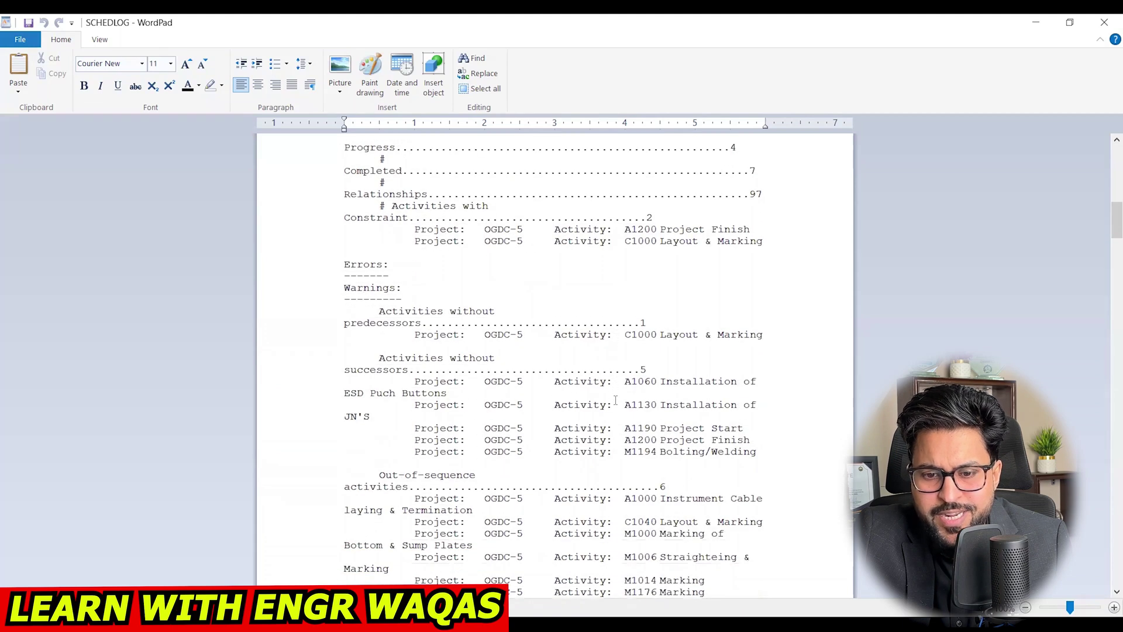
pyautogui.scroll(-2, 615, 400)
pyautogui.scroll(-1, 616, 399)
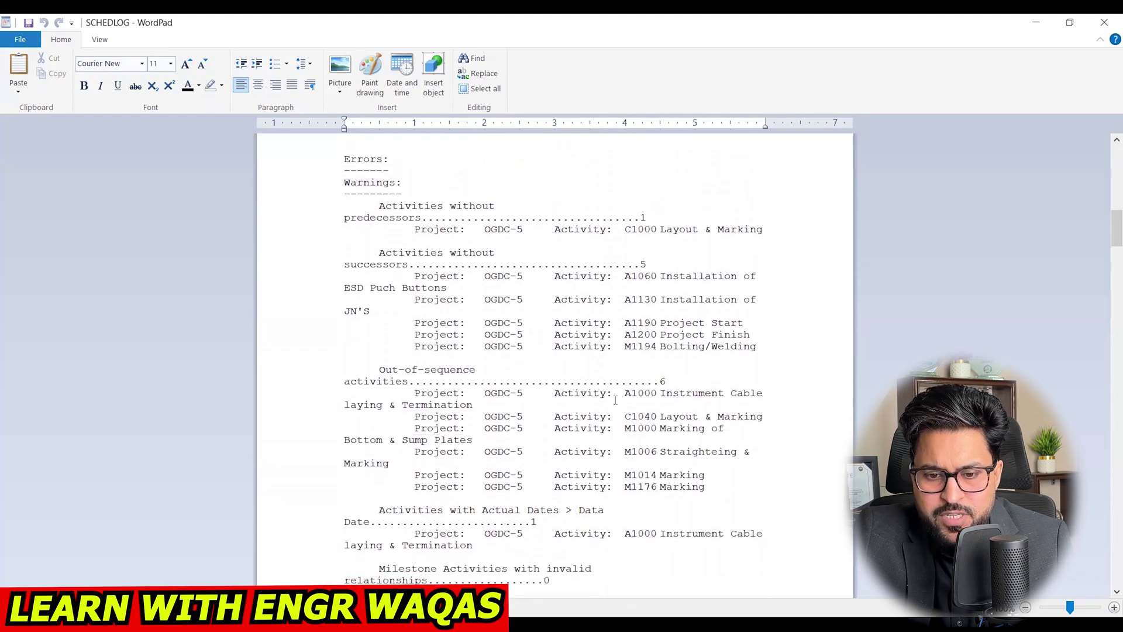
pyautogui.moveTo(373, 367); pyautogui.dragTo(552, 384)
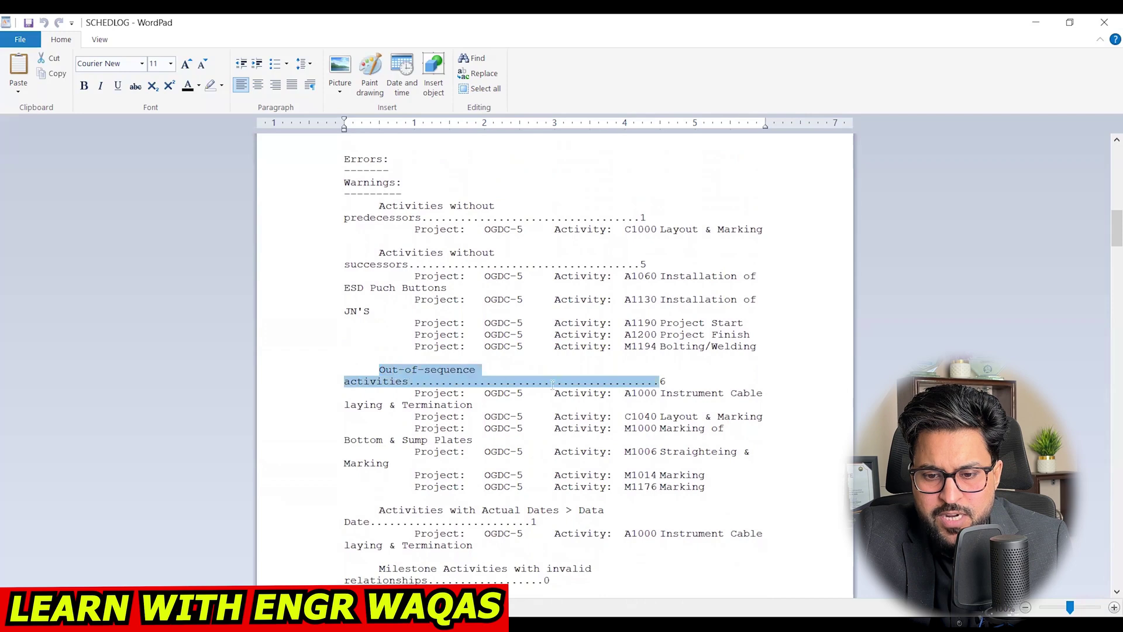
pyautogui.moveTo(659, 380); pyautogui.dragTo(672, 381)
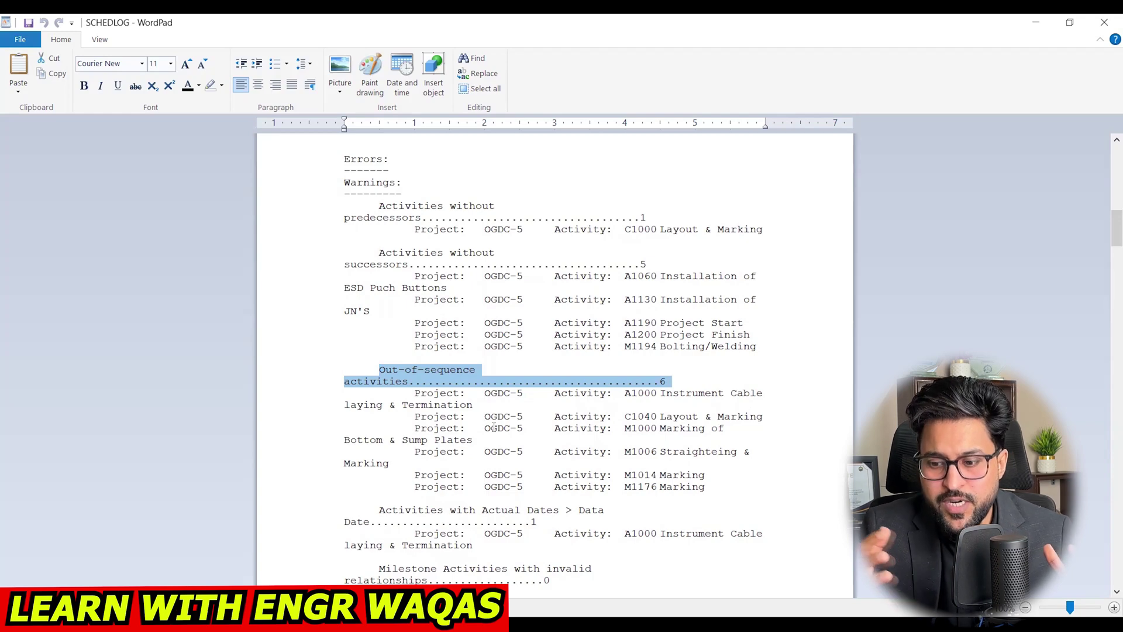
# Highlight the out-of-sequence activities A1000, C1040 Layout & Marking and M1000 in the log.
pyautogui.scroll(-5, 494, 427)
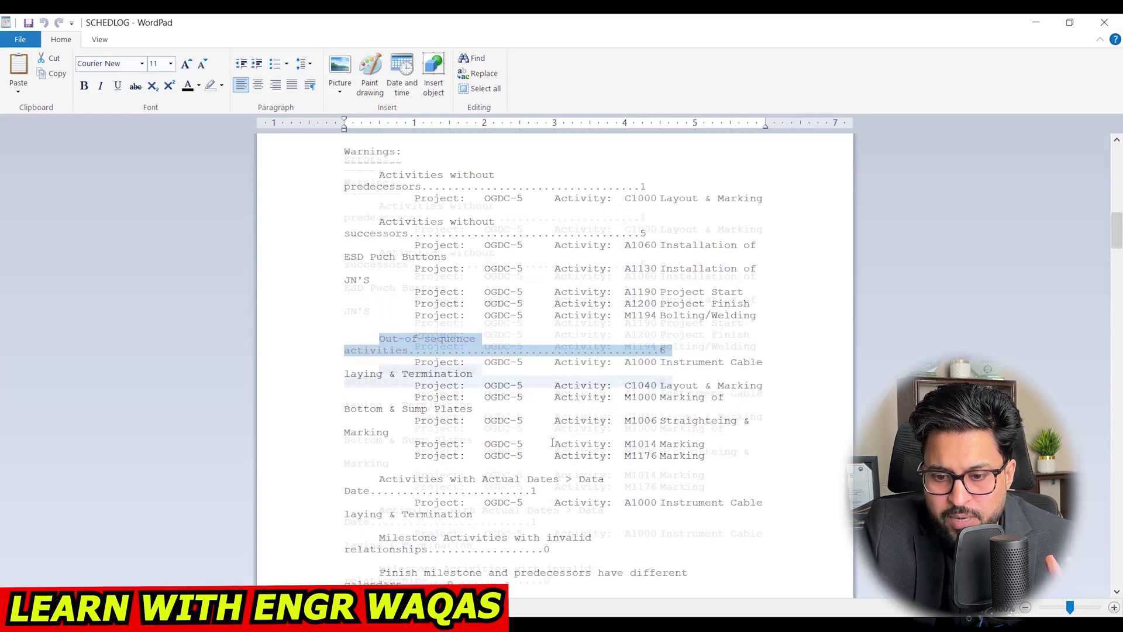
pyautogui.scroll(-4, 552, 442)
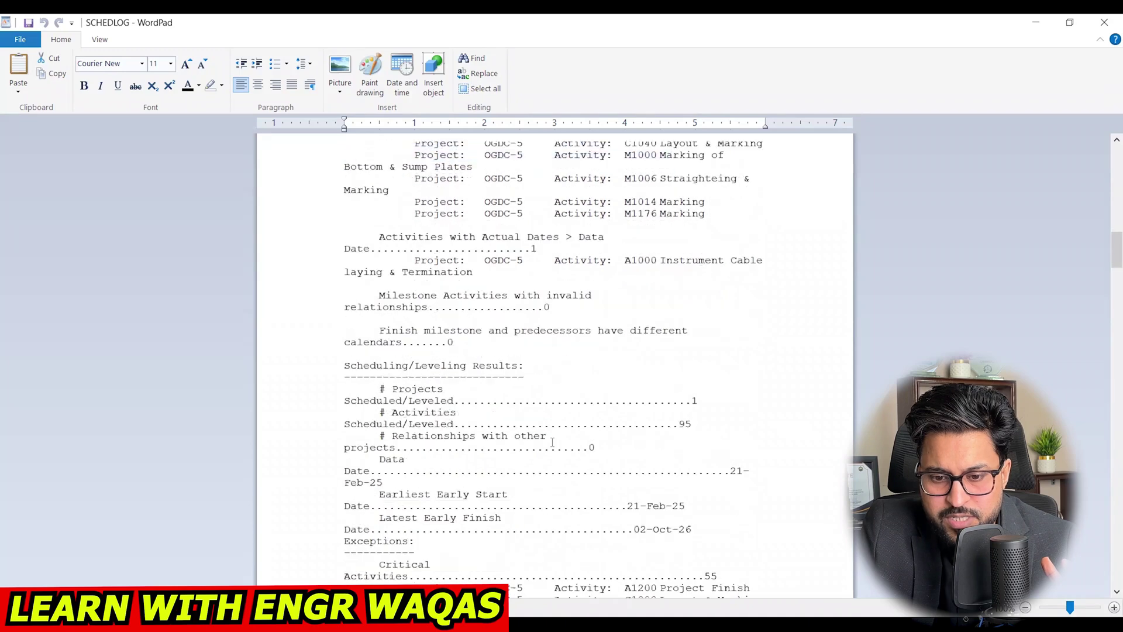
pyautogui.scroll(4, 552, 442)
pyautogui.scroll(2, 552, 442)
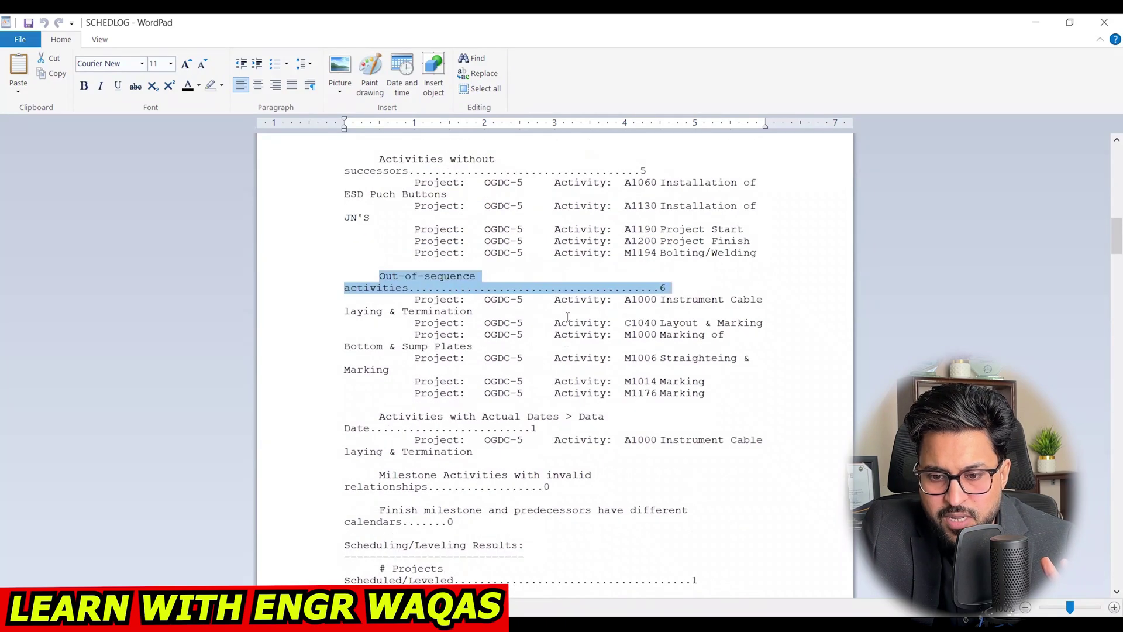
pyautogui.moveTo(625, 300); pyautogui.dragTo(762, 300)
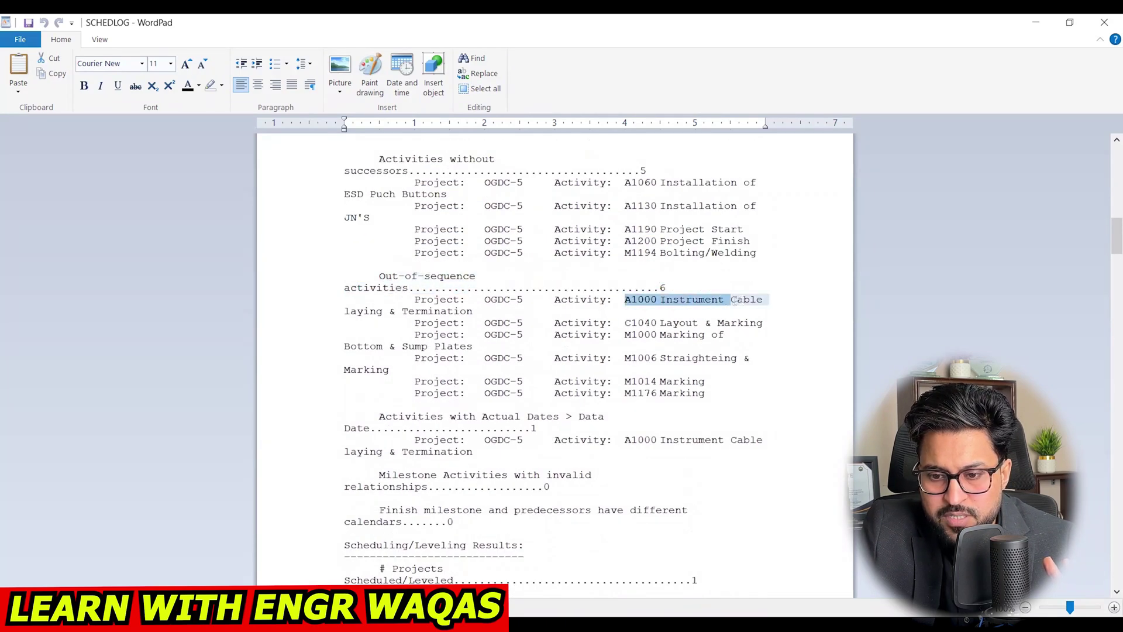
pyautogui.moveTo(627, 322); pyautogui.dragTo(763, 323)
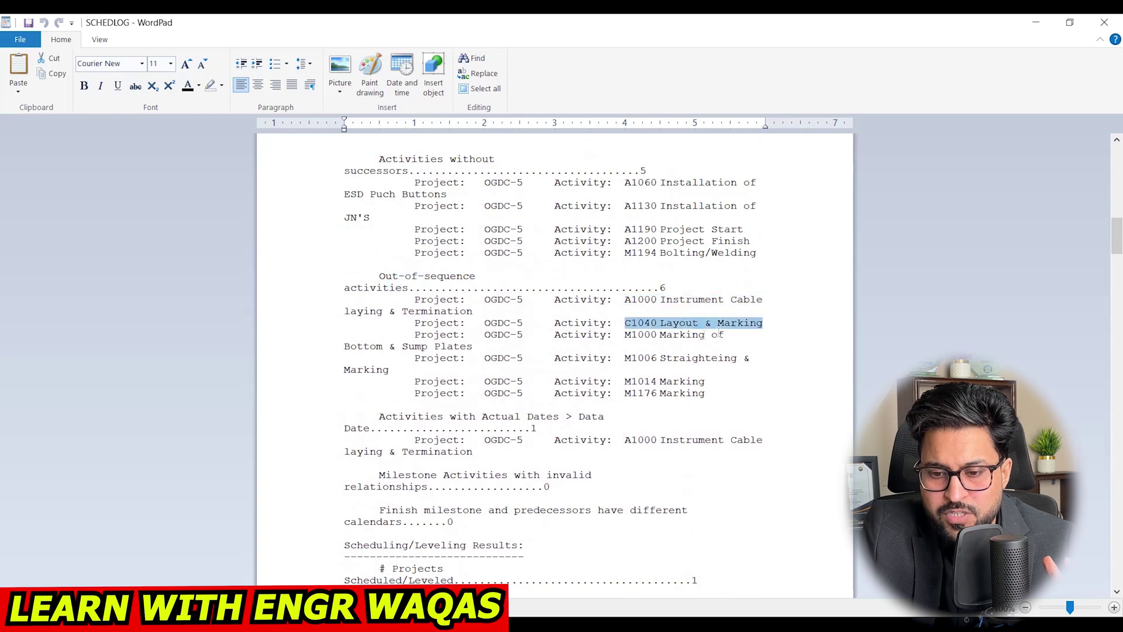
pyautogui.click(626, 334)
pyautogui.moveTo(626, 334); pyautogui.dragTo(731, 335)
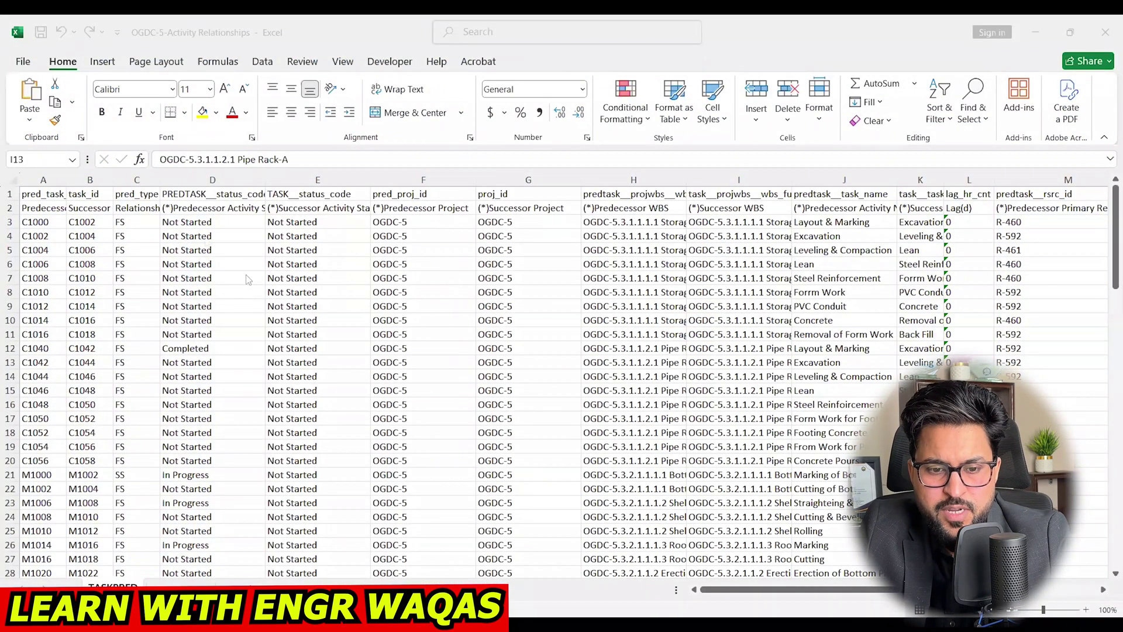
# In the OGDC-5-Activity Relationships workbook, select the table's columns A through O.
pyautogui.hotkey('alt', 'Tab')
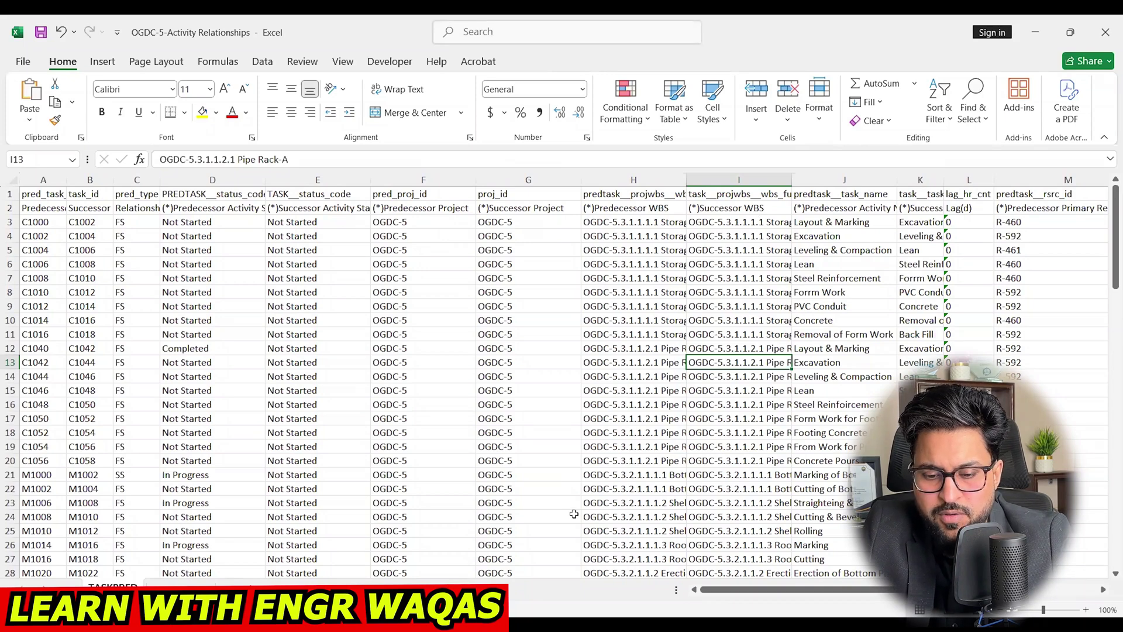
pyautogui.click(222, 182)
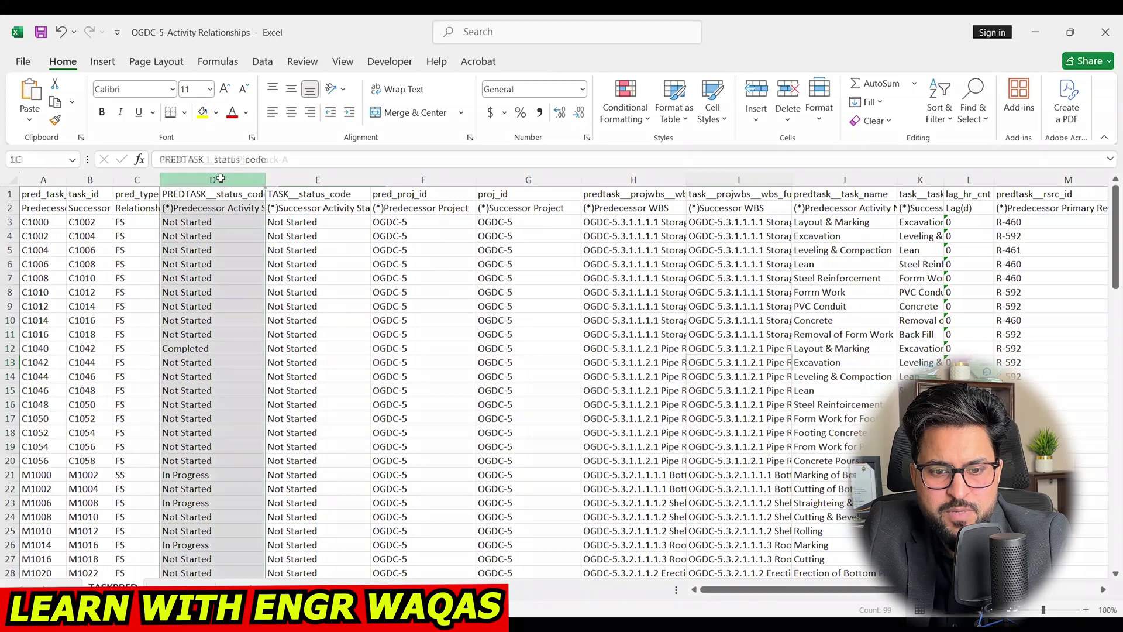
pyautogui.keyDown('ctrl'); pyautogui.click(320, 182); pyautogui.keyUp('ctrl')
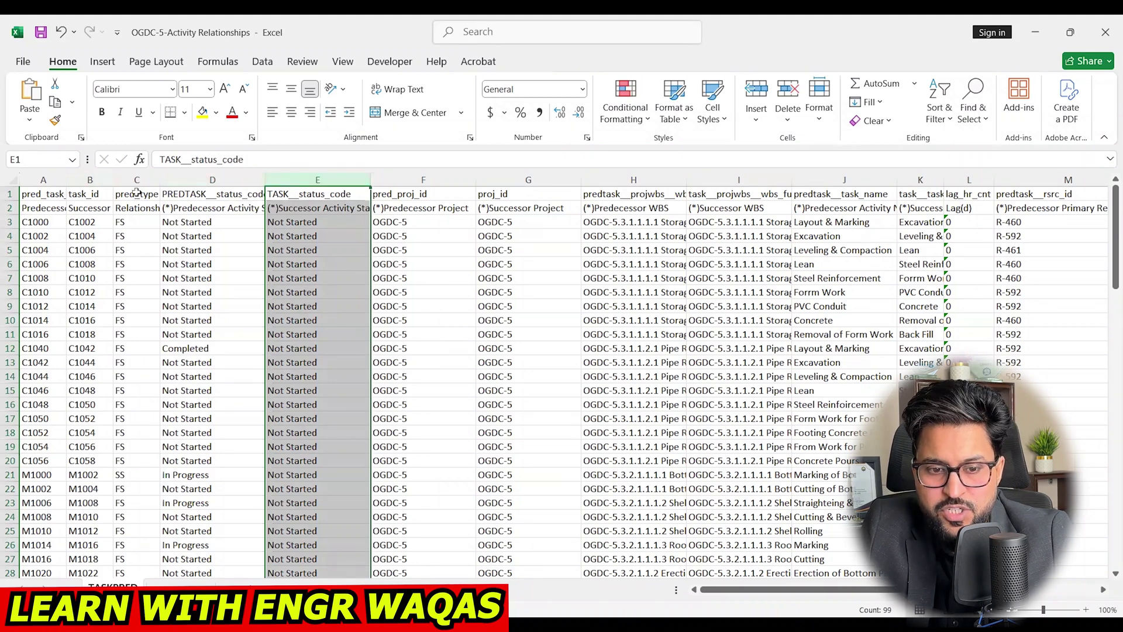
pyautogui.click(49, 175)
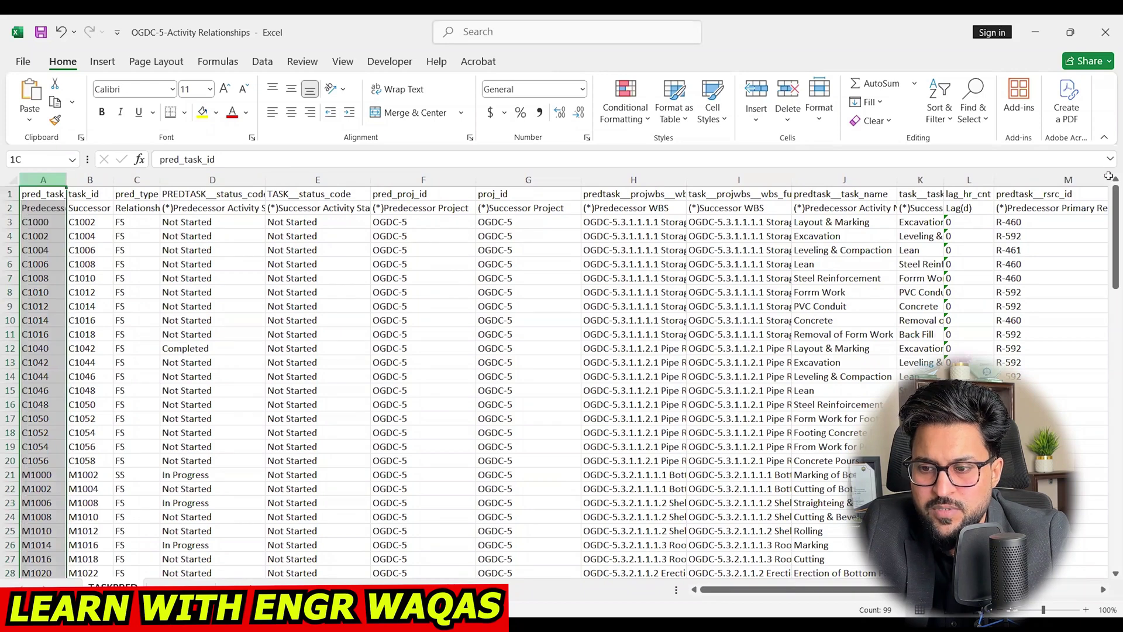
pyautogui.hotkey('ctrl', 'shift', 'Right')
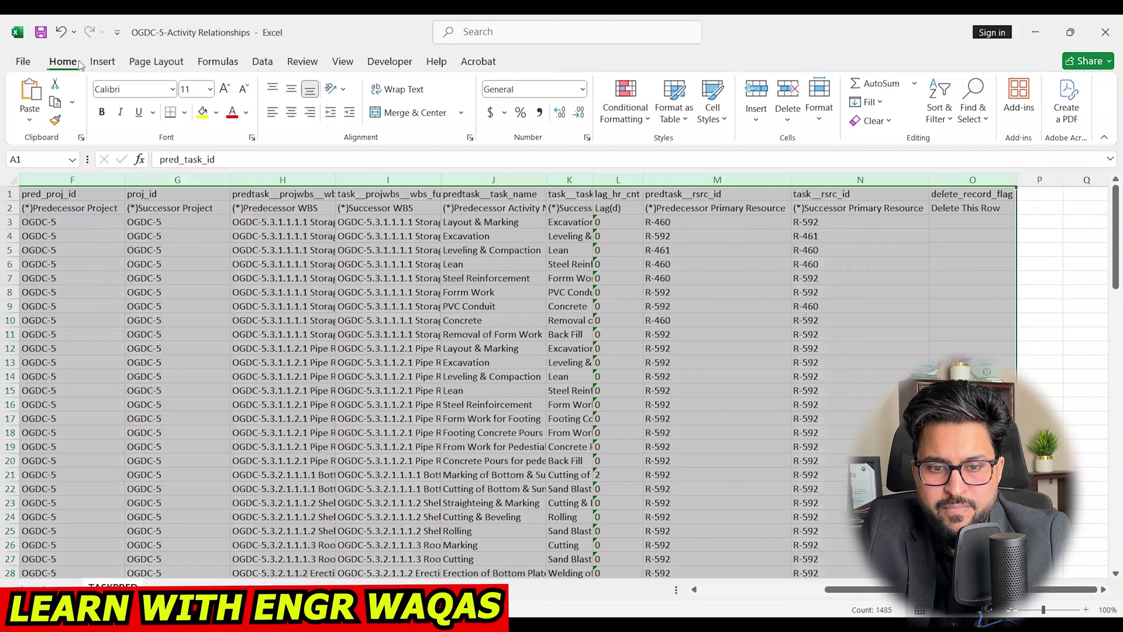
# Turn on AutoFilter and filter the predecessor status column to Not Started.
pyautogui.click(262, 62)
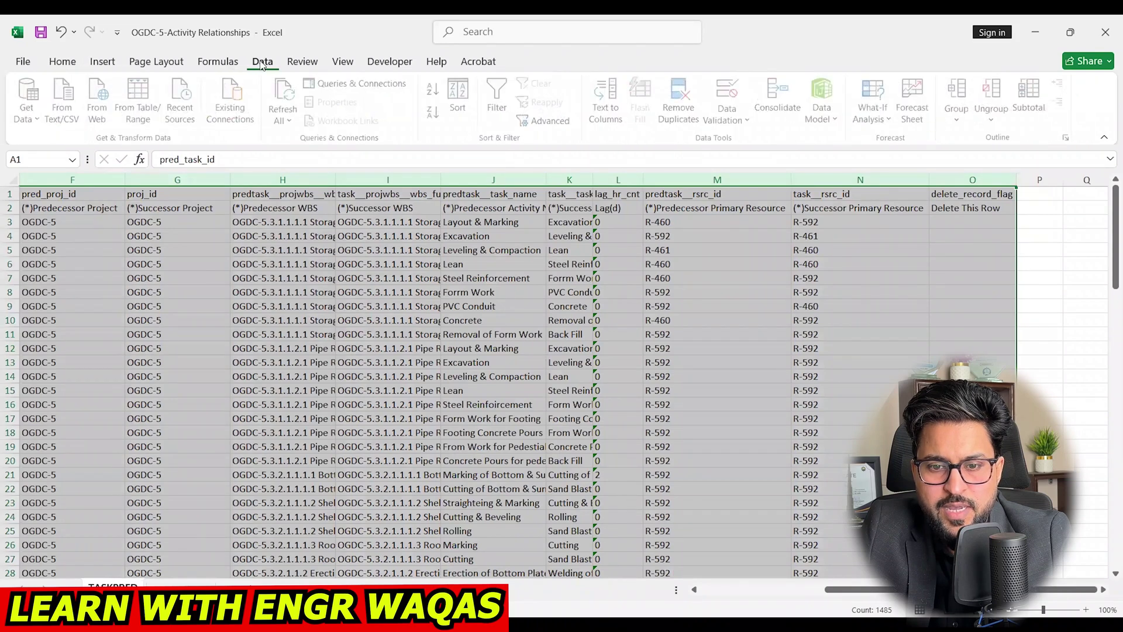
pyautogui.click(503, 109)
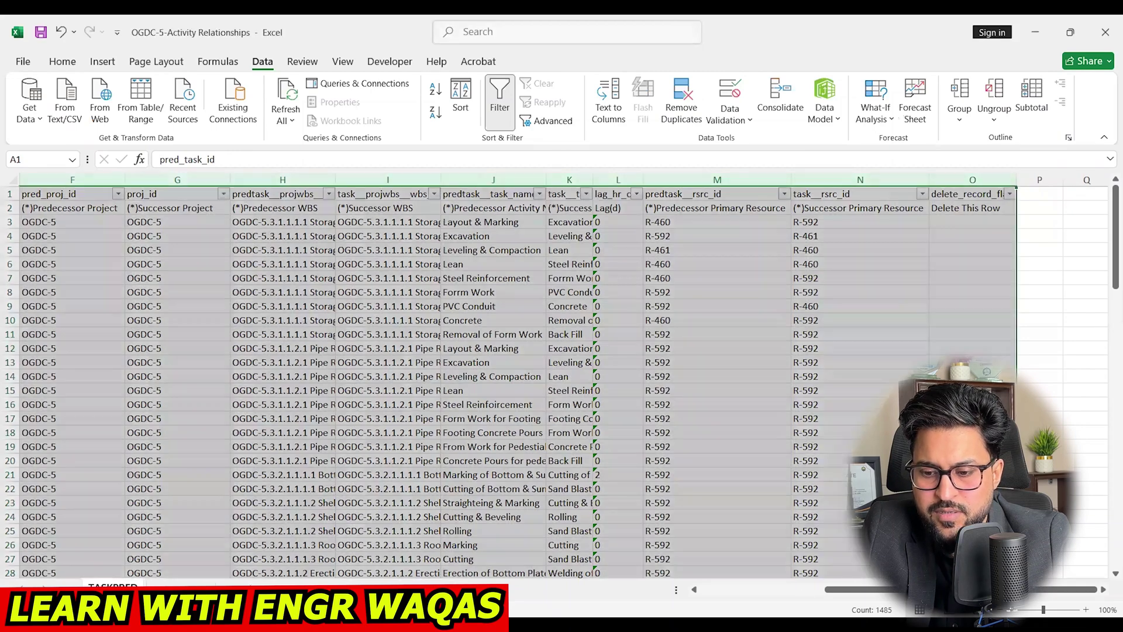
pyautogui.click(821, 488)
pyautogui.click(780, 589)
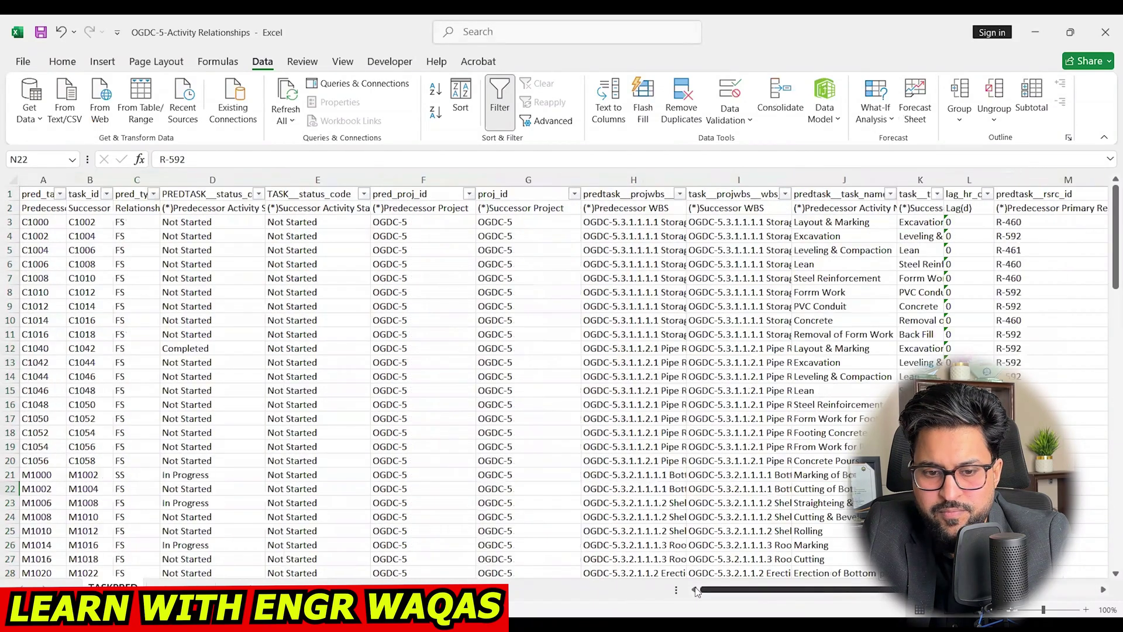
pyautogui.click(258, 193)
pyautogui.click(111, 383)
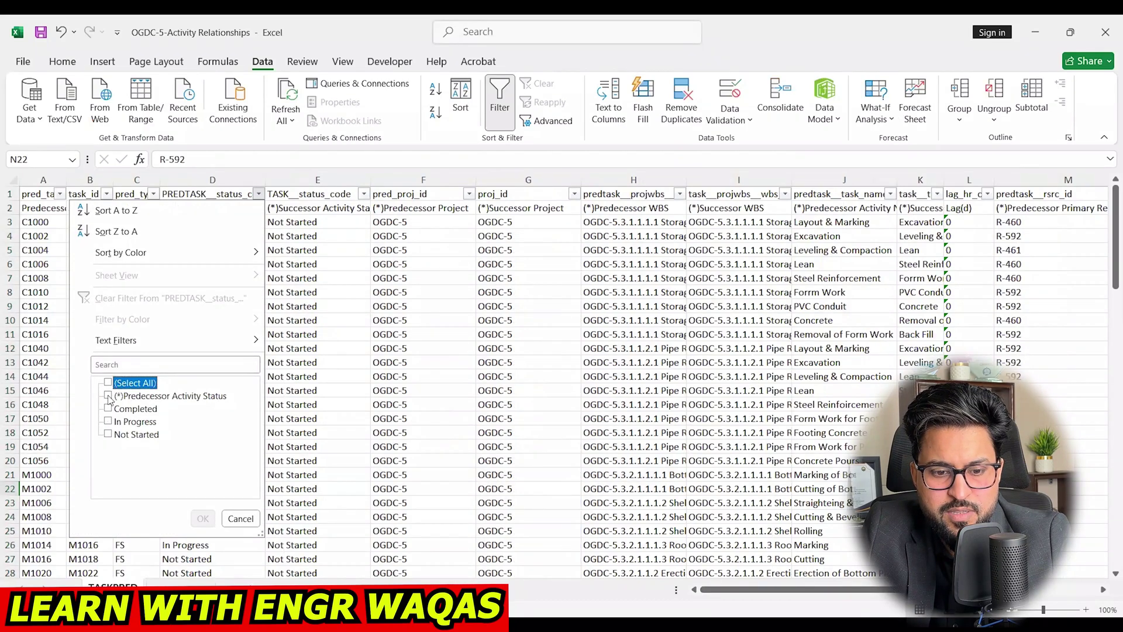
pyautogui.click(109, 396)
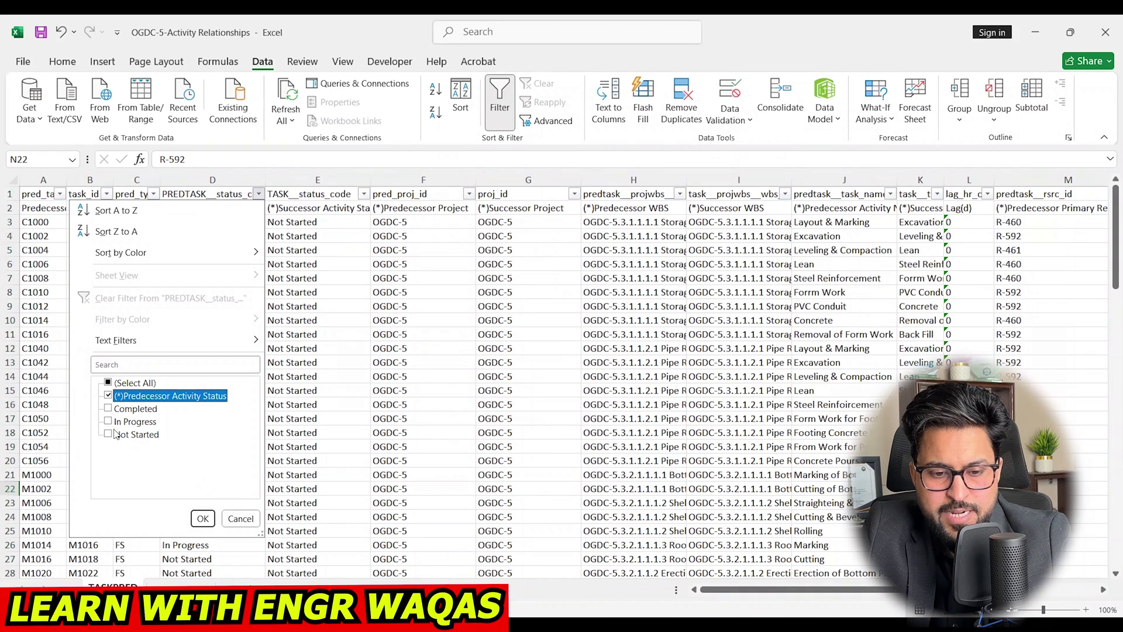
pyautogui.click(108, 435)
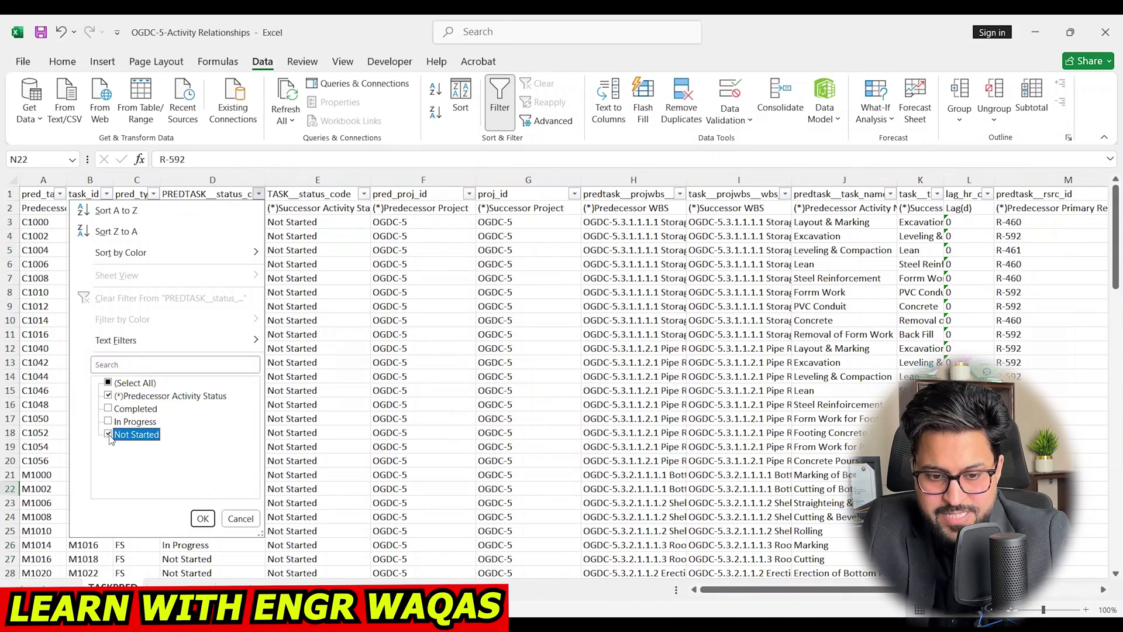
pyautogui.click(203, 519)
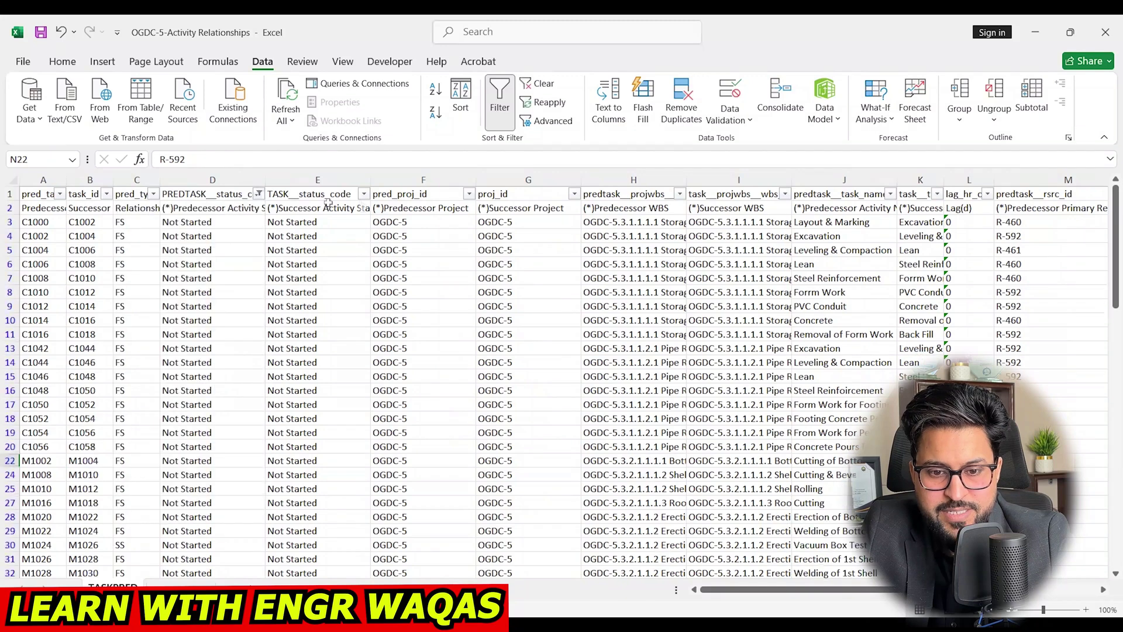
# Filter successor status to In Progress only, leaving links M1004–M1006, M1012–M1014 and C1002–M1000.
pyautogui.click(362, 194)
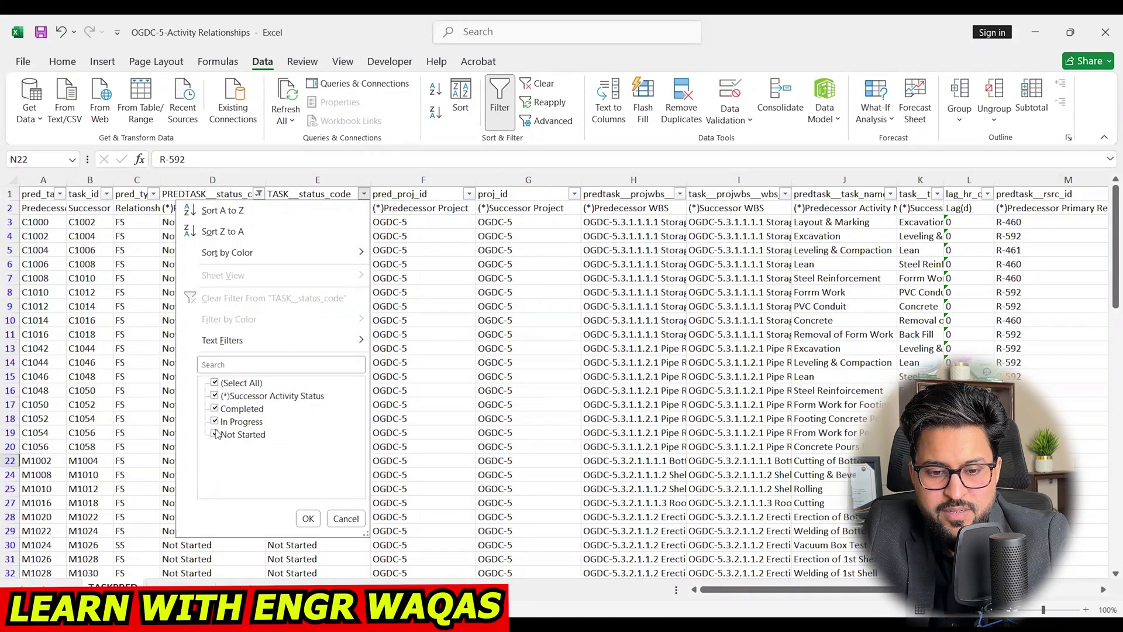
pyautogui.click(215, 422)
pyautogui.click(214, 383)
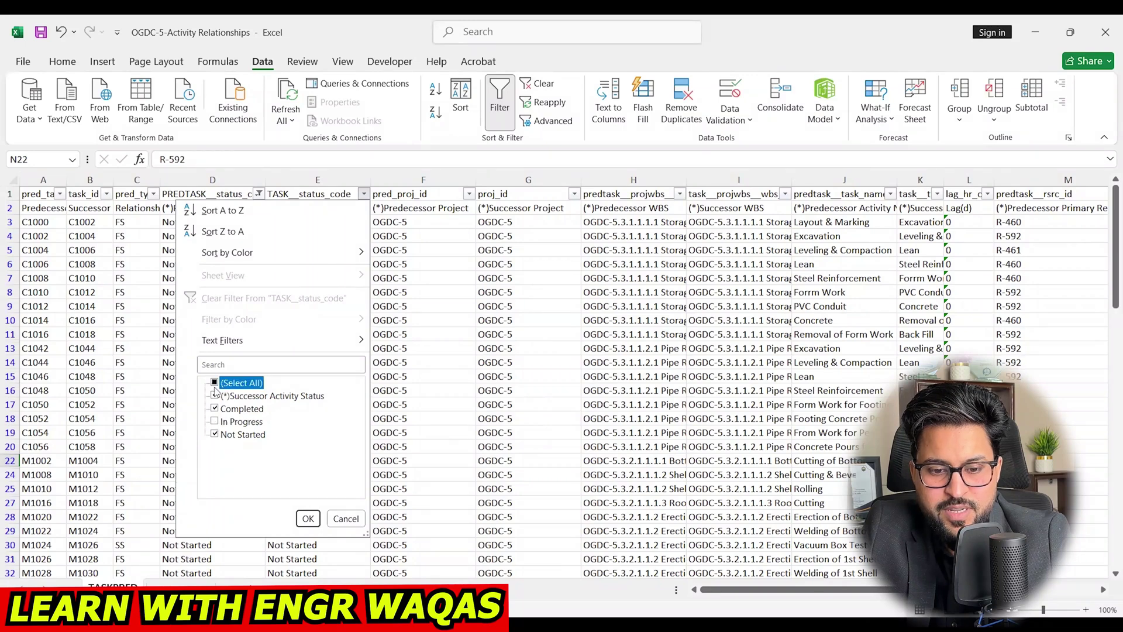
pyautogui.click(214, 384)
pyautogui.click(216, 396)
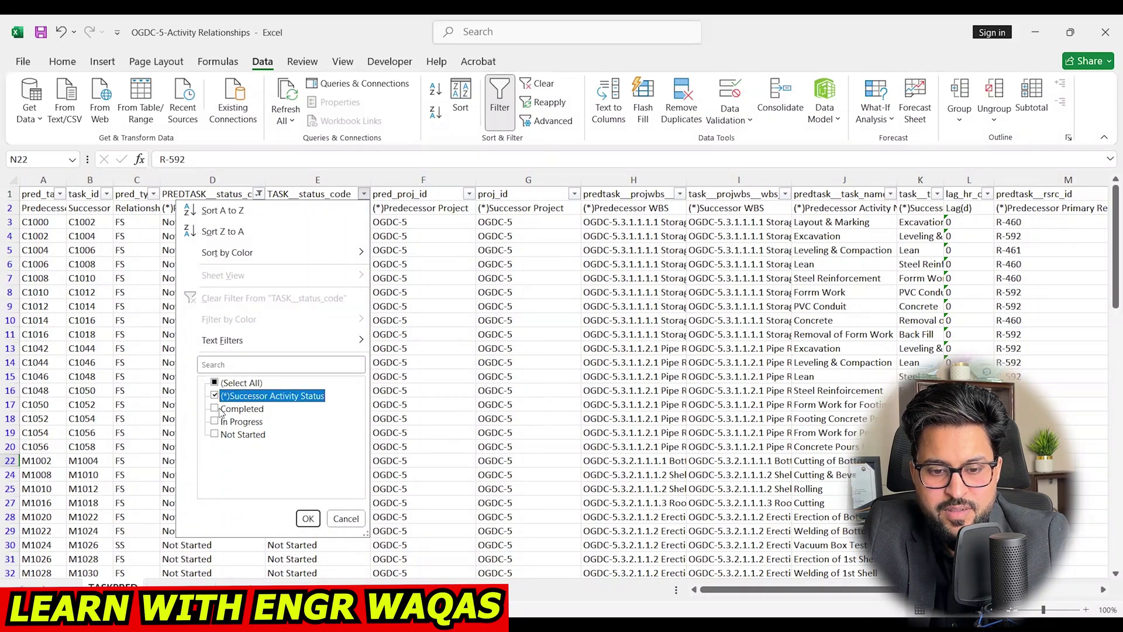
pyautogui.click(216, 422)
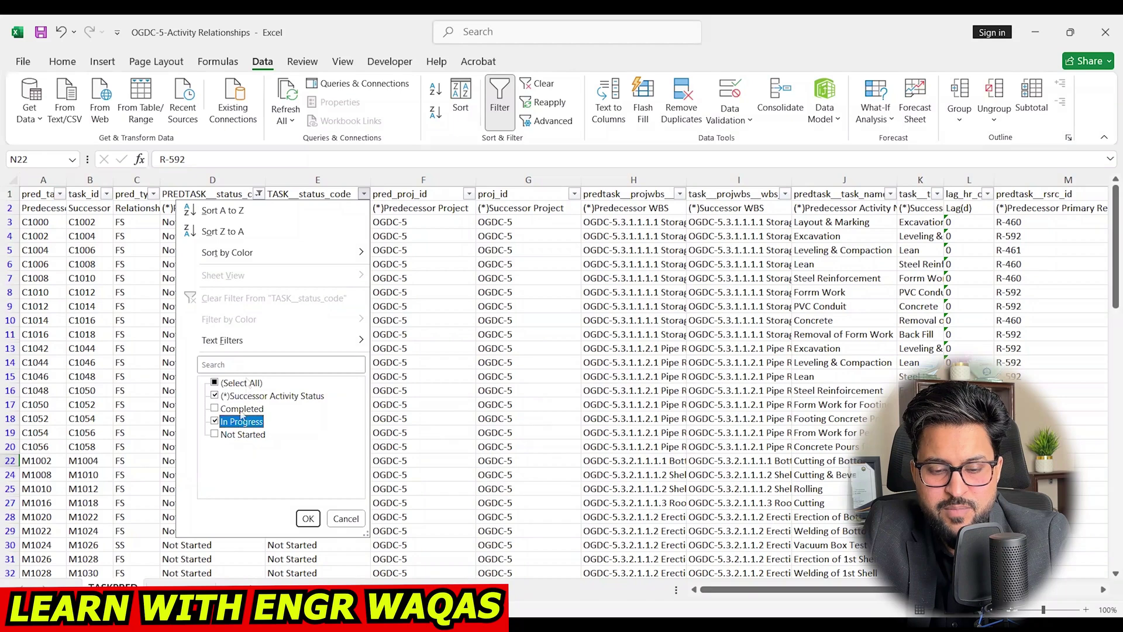
pyautogui.click(313, 520)
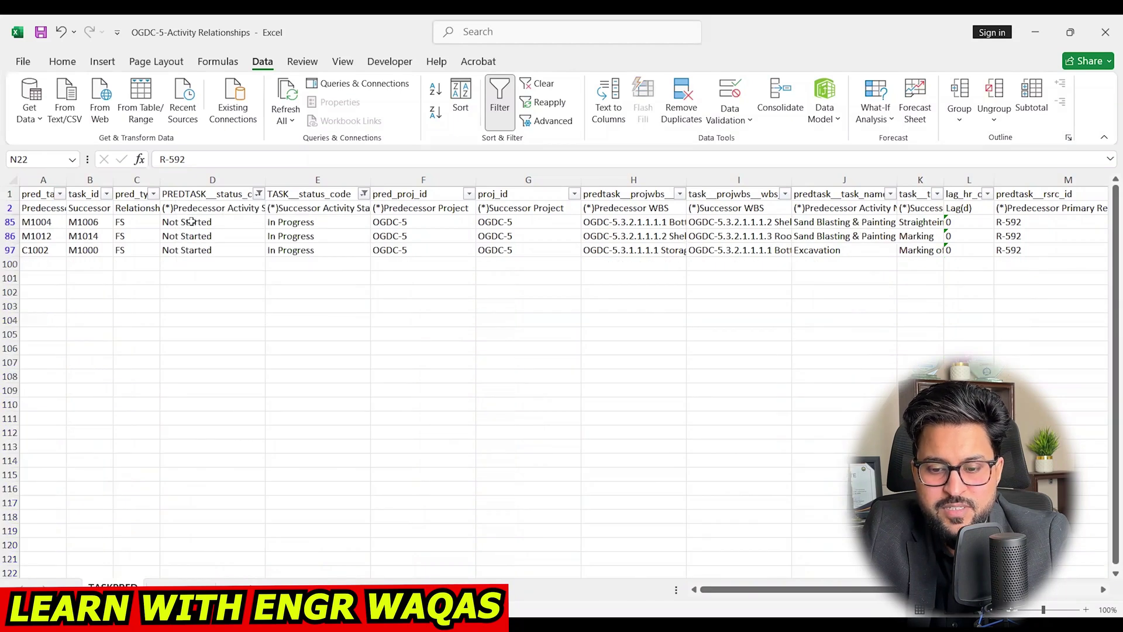
# Copy relationship rows 85, 86 and 97 and paste them into rows 100–102.
pyautogui.moveTo(819, 590); pyautogui.dragTo(660, 586)
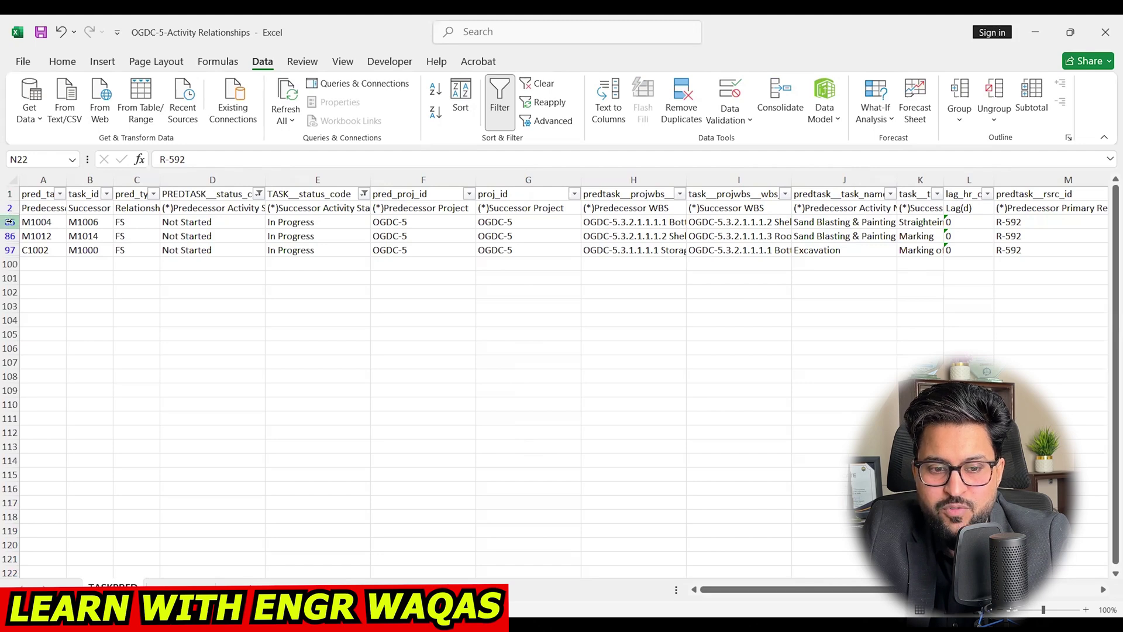
pyautogui.moveTo(10, 222); pyautogui.dragTo(6, 244)
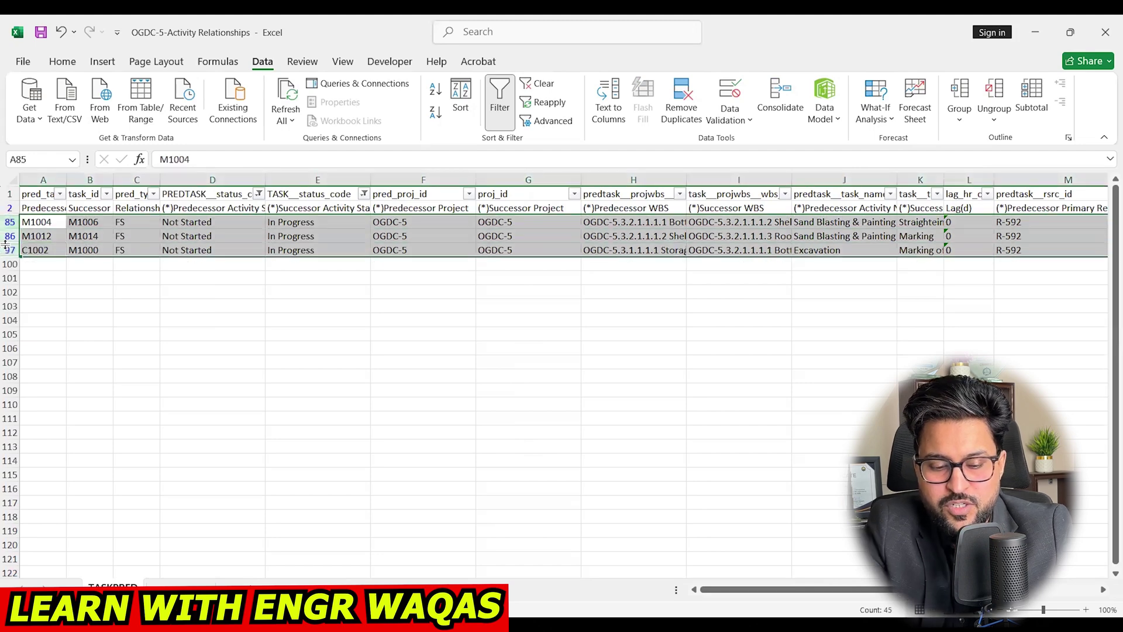
pyautogui.hotkey('ctrl', 'c')
pyautogui.click(32, 263)
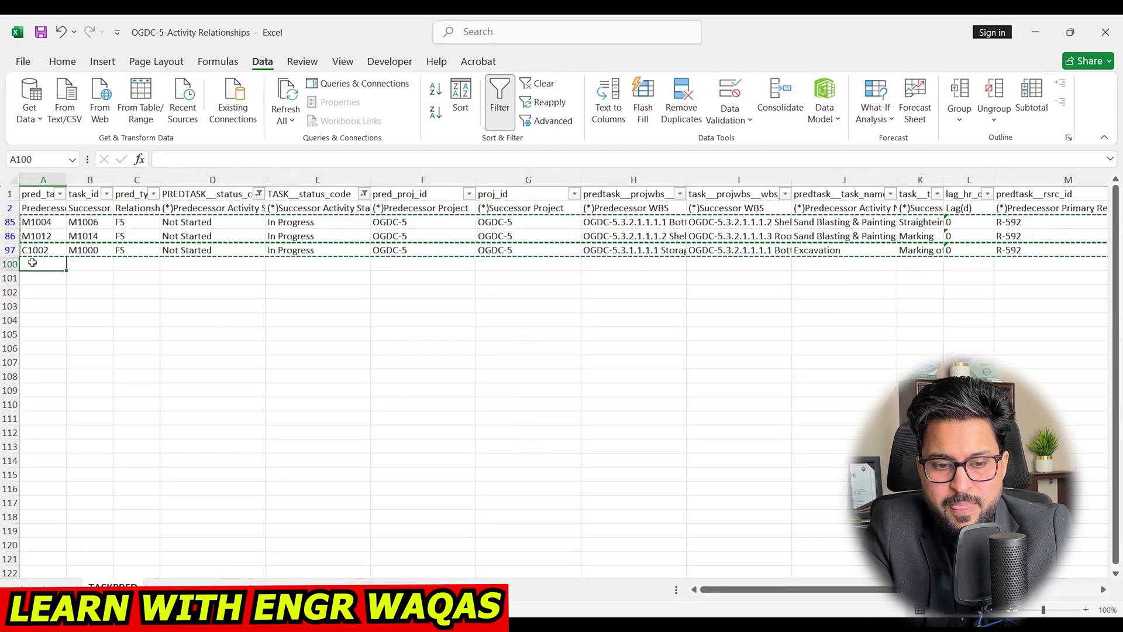
pyautogui.hotkey('ctrl', 'v')
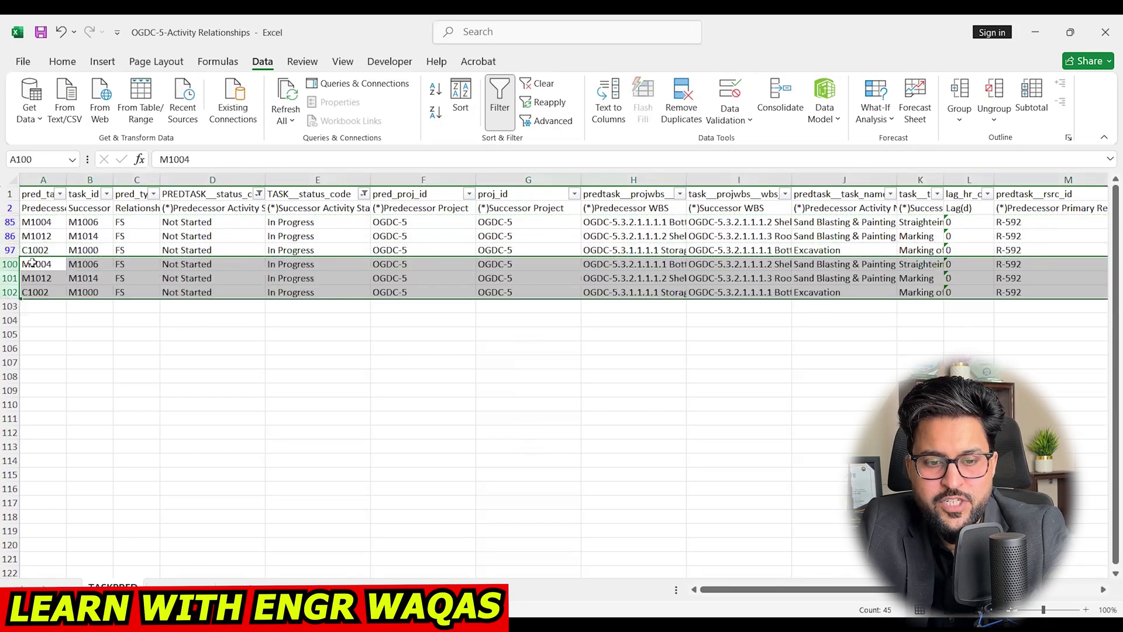
pyautogui.click(190, 354)
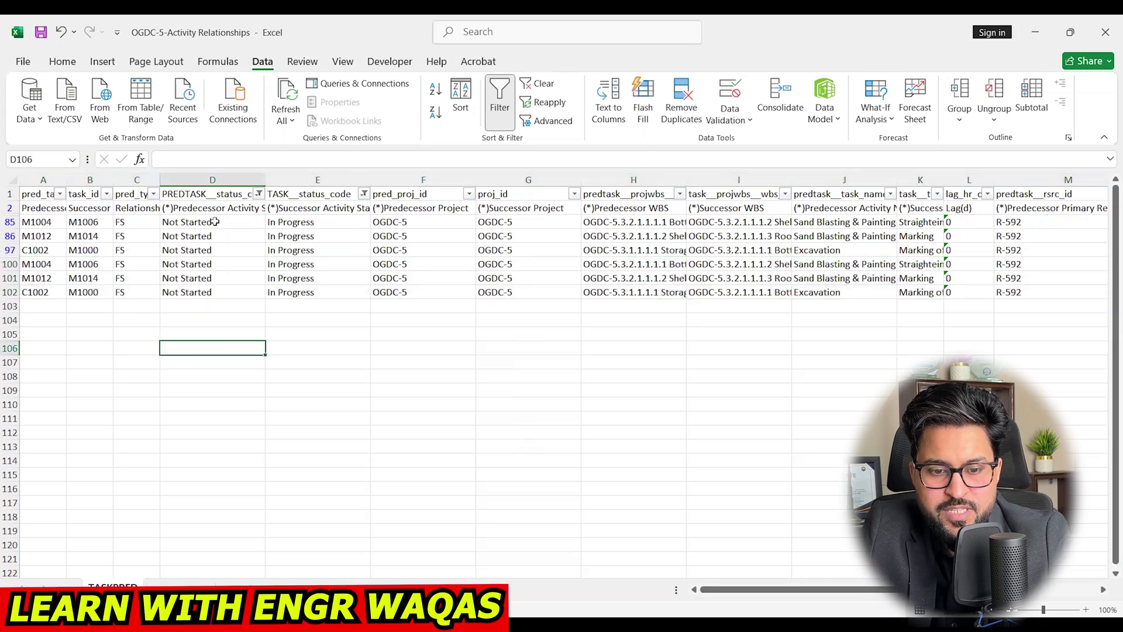
pyautogui.click(143, 264)
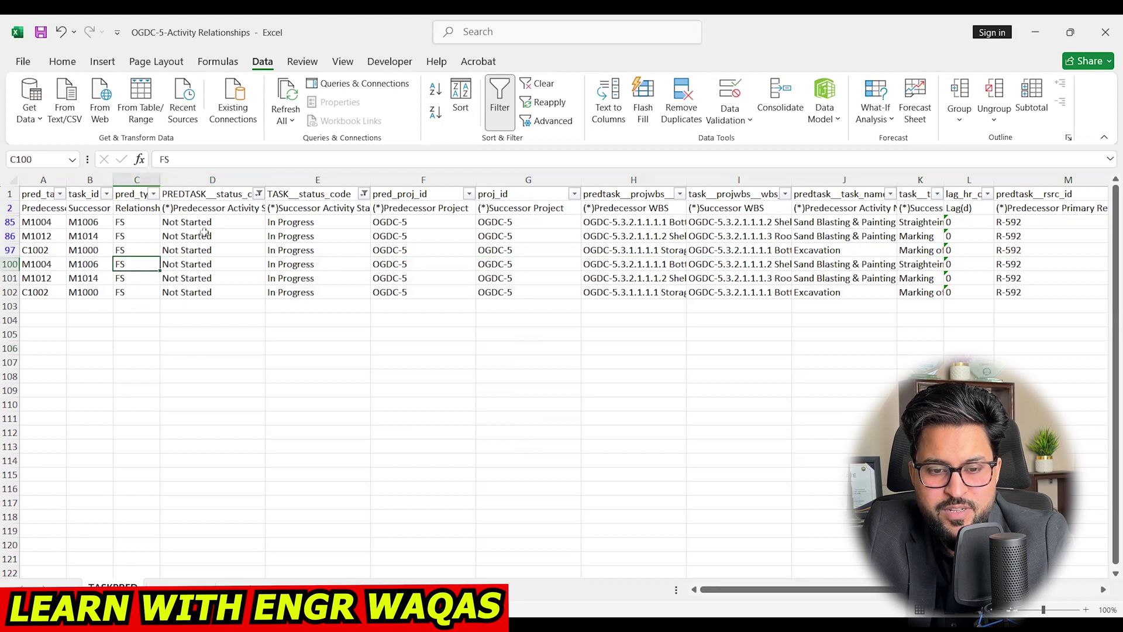
# Overwrite the relationship type FS with FF in cells C100 and C101.
pyautogui.doubleClick(138, 265)
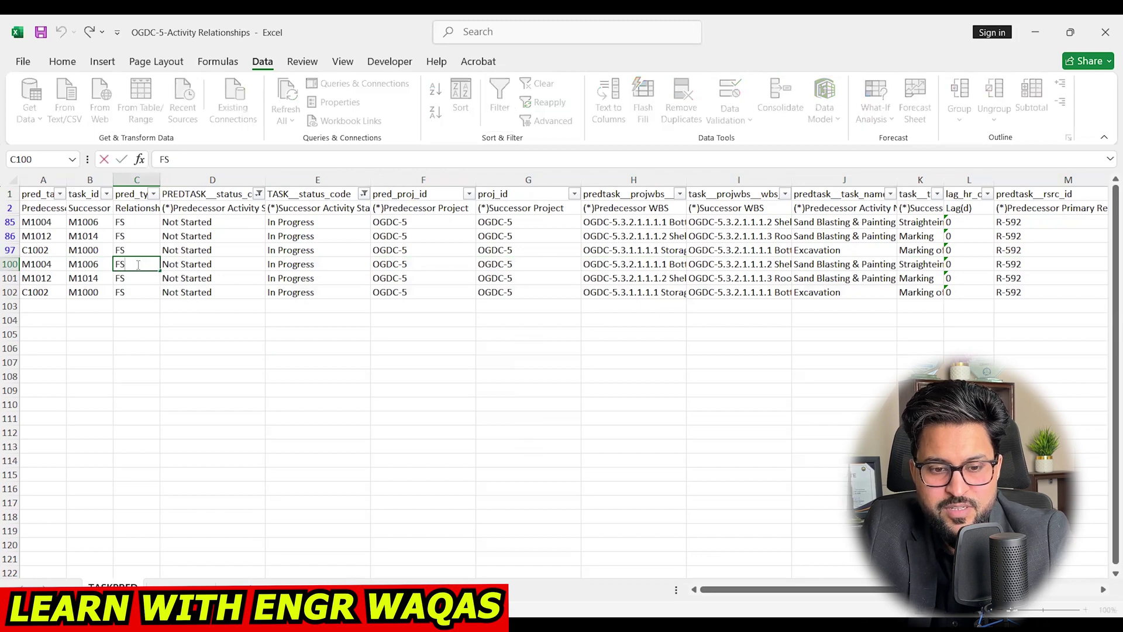
pyautogui.moveTo(138, 264); pyautogui.dragTo(115, 264)
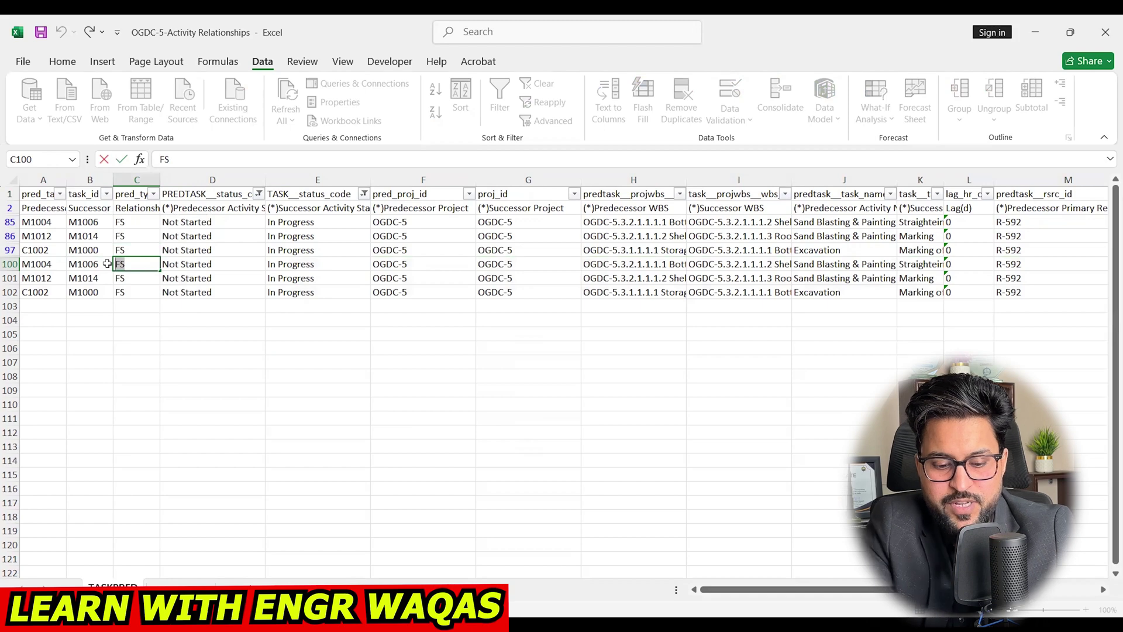
pyautogui.write('FF')
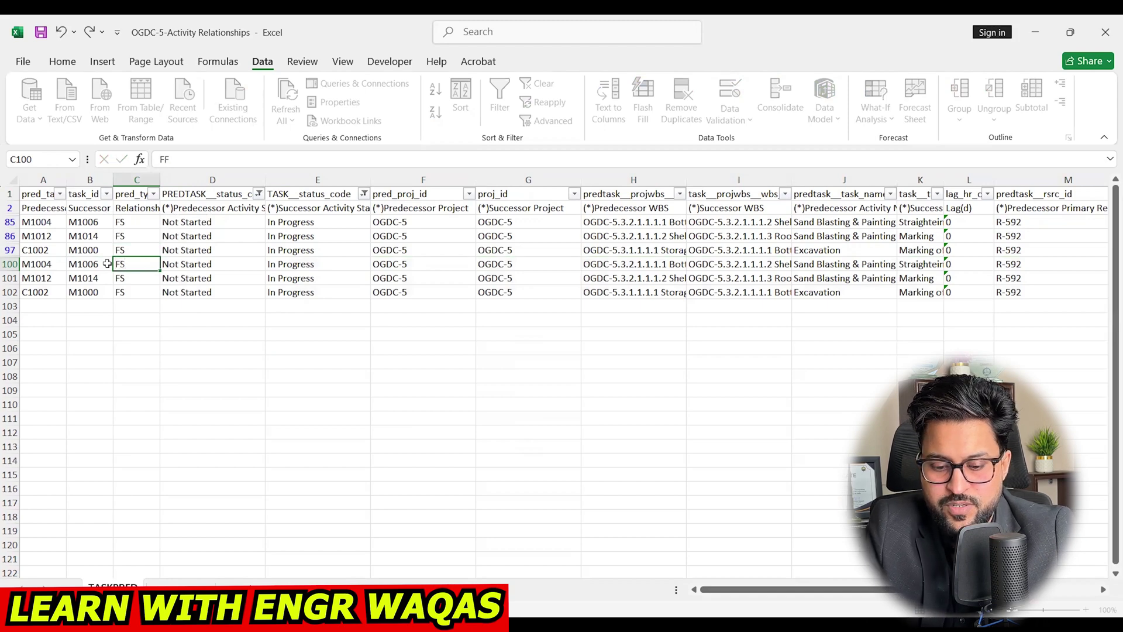
pyautogui.press('Return')
pyautogui.write('FF\\')
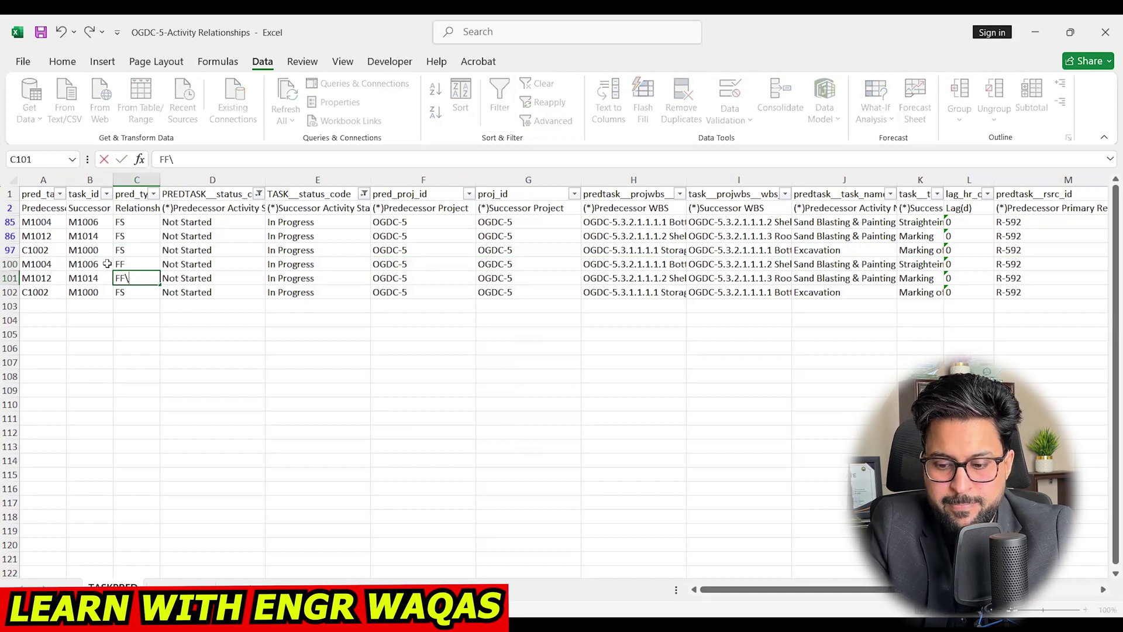
pyautogui.press('Return')
# Enter FF as the relationship type in C102.
pyautogui.write('FF')
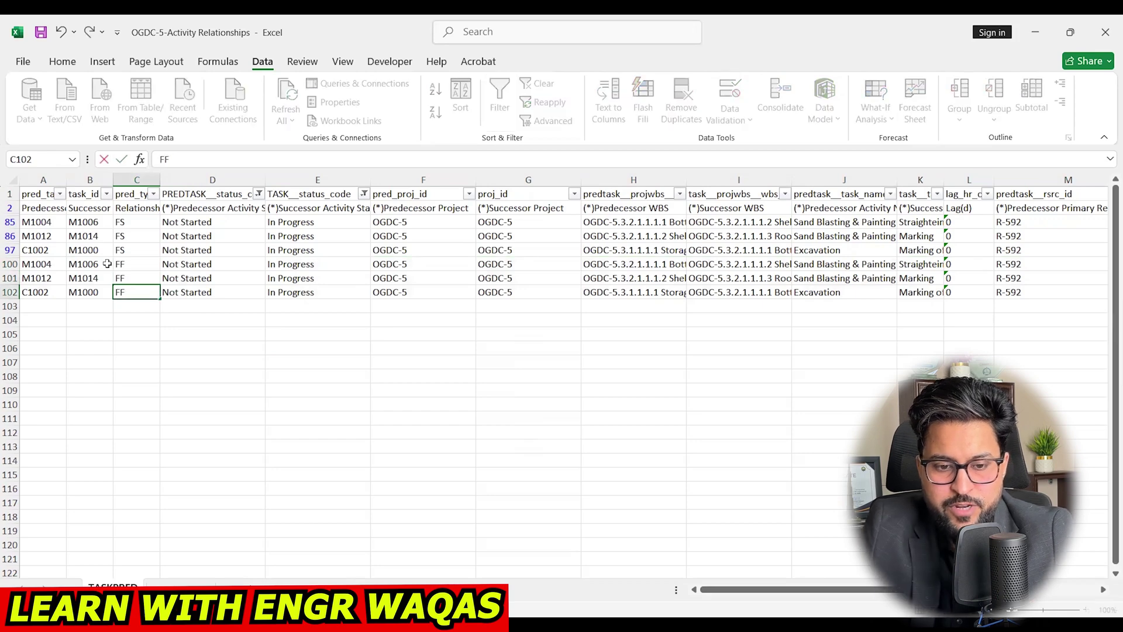
pyautogui.moveTo(790, 589); pyautogui.dragTo(914, 589)
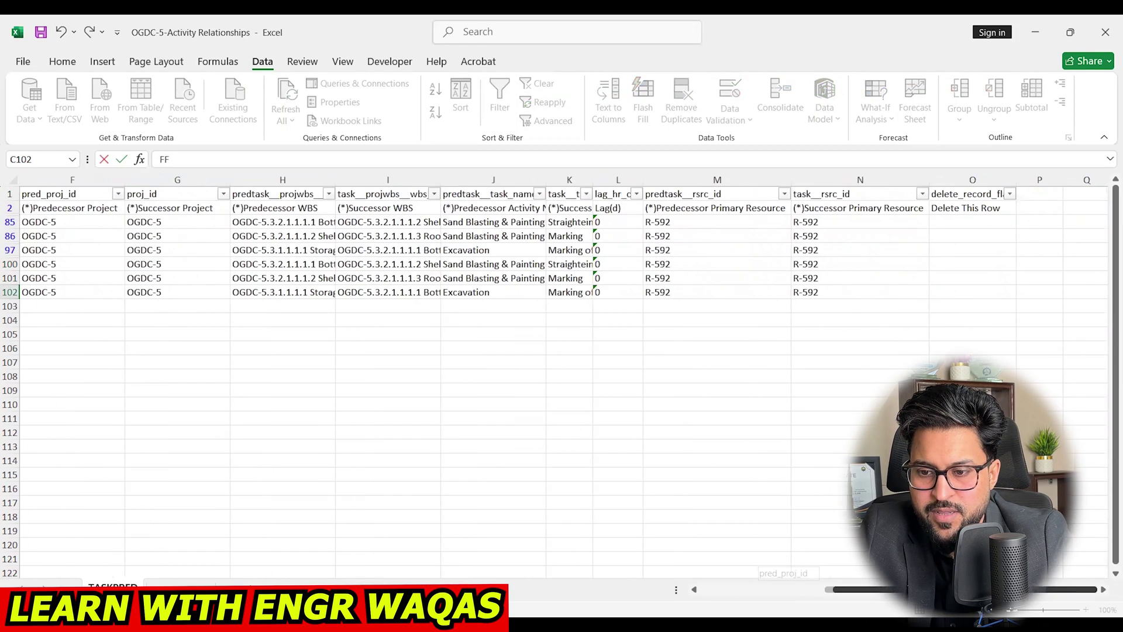
pyautogui.click(957, 220)
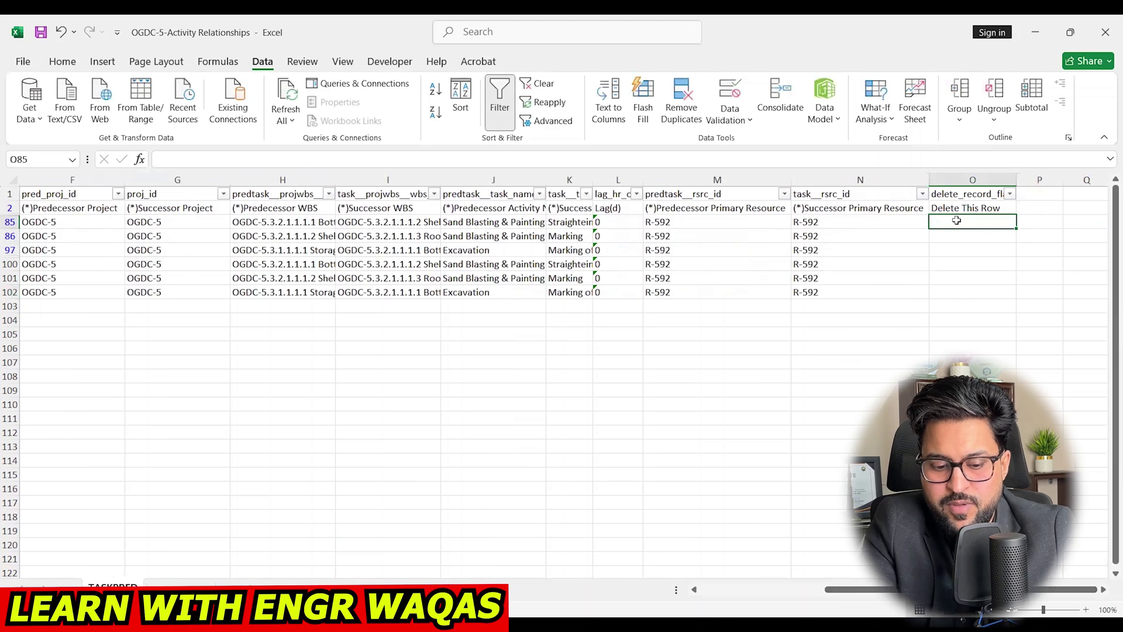
# Put a lowercase d delete flag in cells O85, O86 and O97.
pyautogui.write('D')
pyautogui.press('BackSpace')
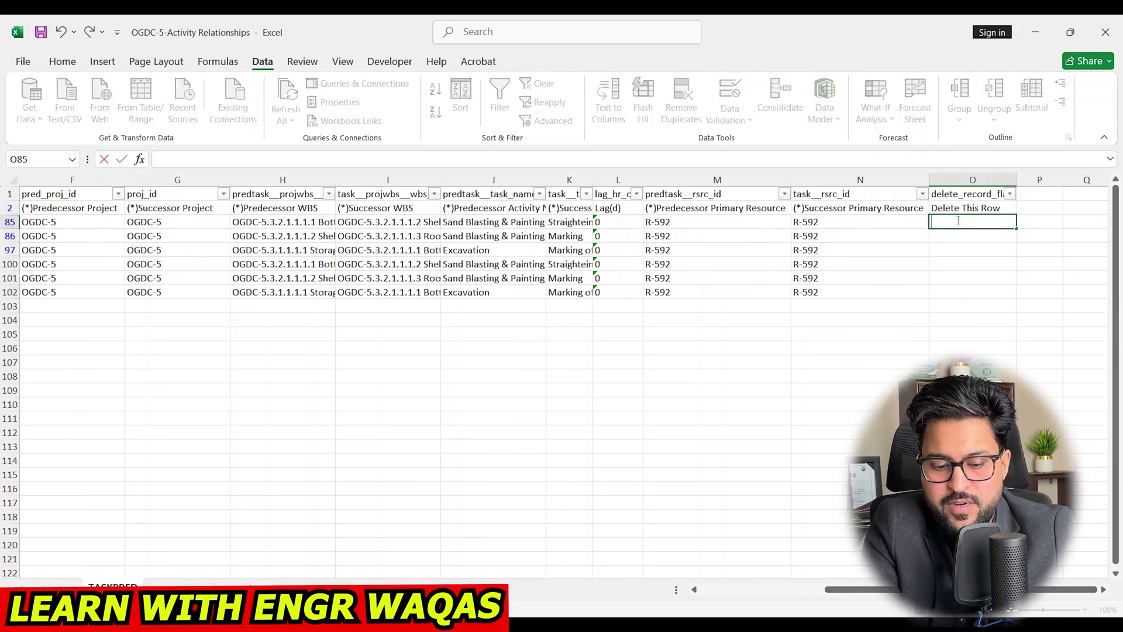
pyautogui.write('d')
pyautogui.press('Return')
pyautogui.write('d')
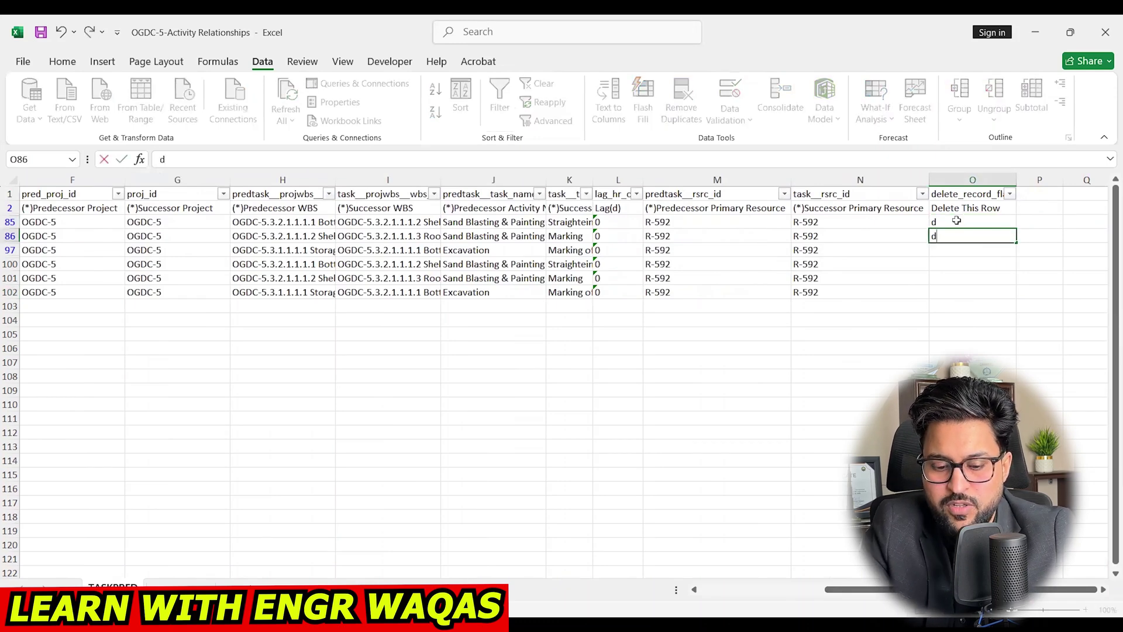
pyautogui.press('Return')
pyautogui.write('d')
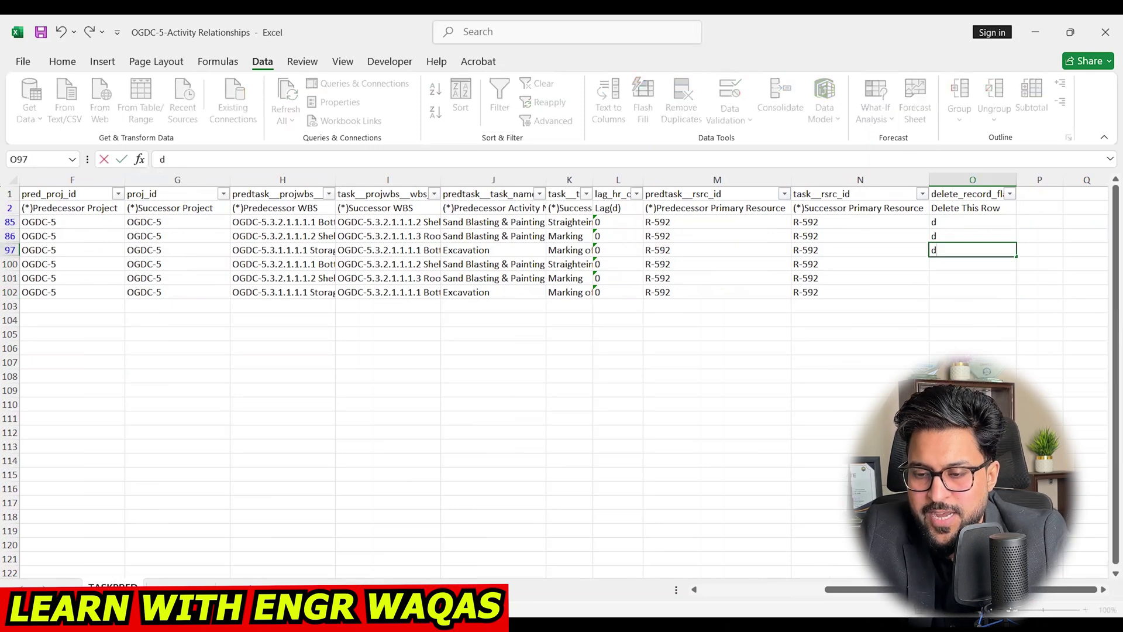
pyautogui.click(986, 339)
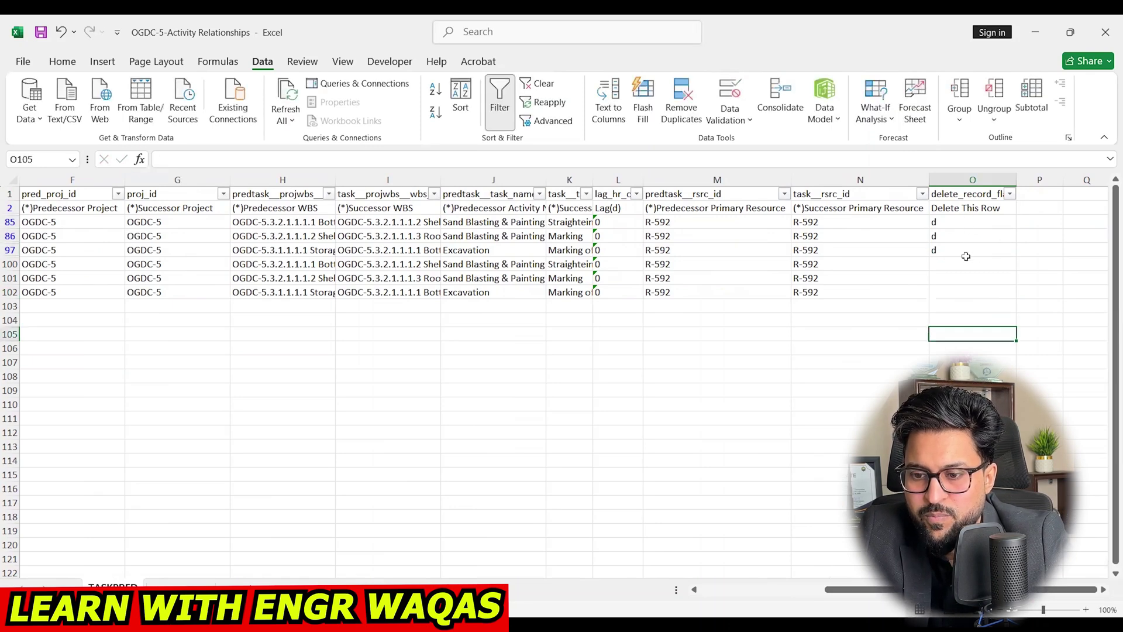
pyautogui.press('Up')
pyautogui.press('Up')
pyautogui.press('Up')
pyautogui.press('Up')
pyautogui.press('Up')
pyautogui.press('Up')
pyautogui.press('Up')
pyautogui.press('Up')
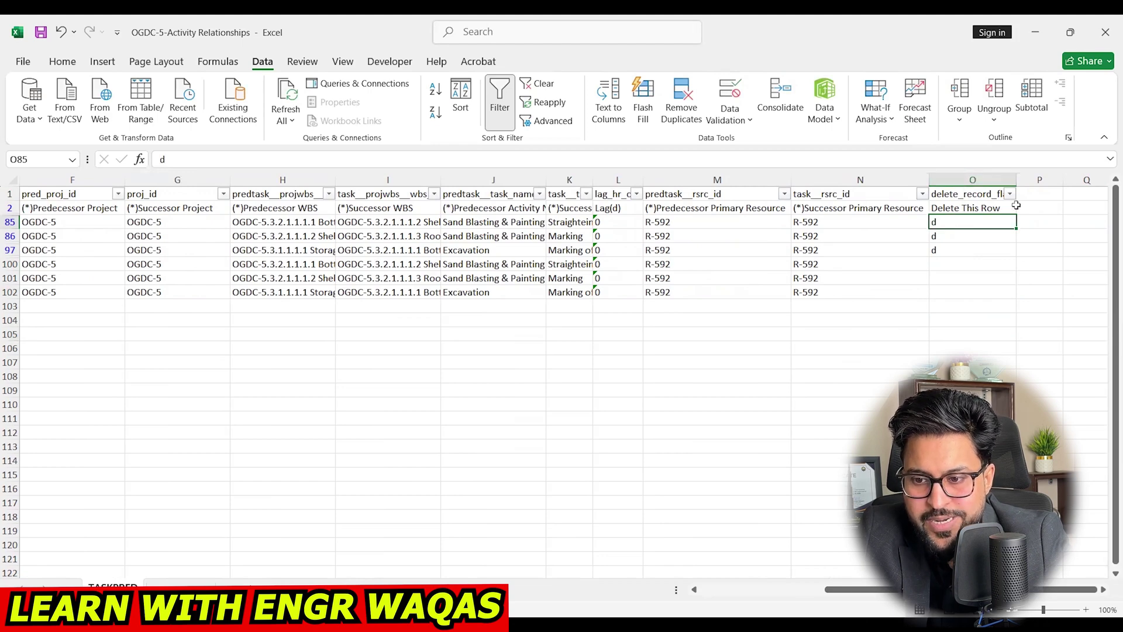
pyautogui.hscroll(-5, 967, 235)
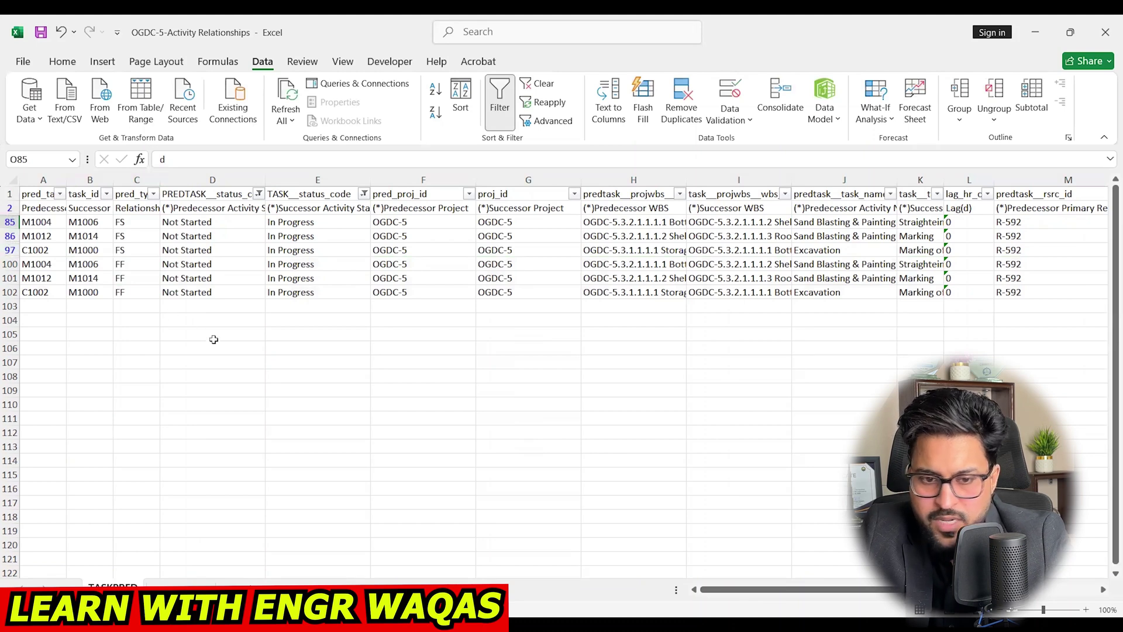
# Clear the existing predecessor and successor status filters so all relationships show.
pyautogui.click(259, 195)
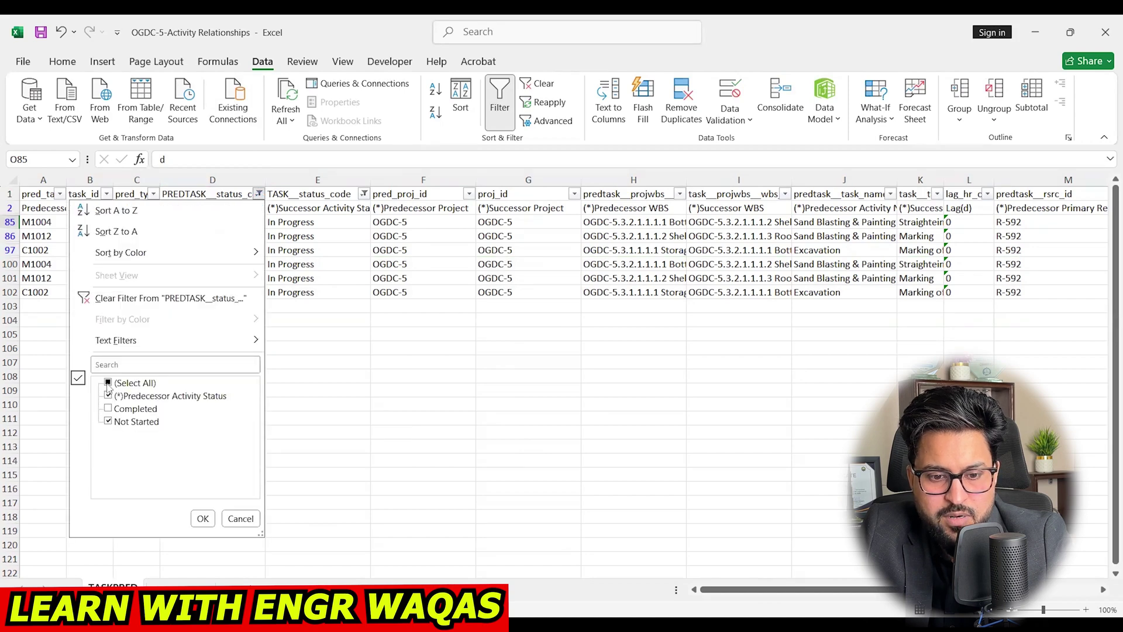
pyautogui.click(109, 383)
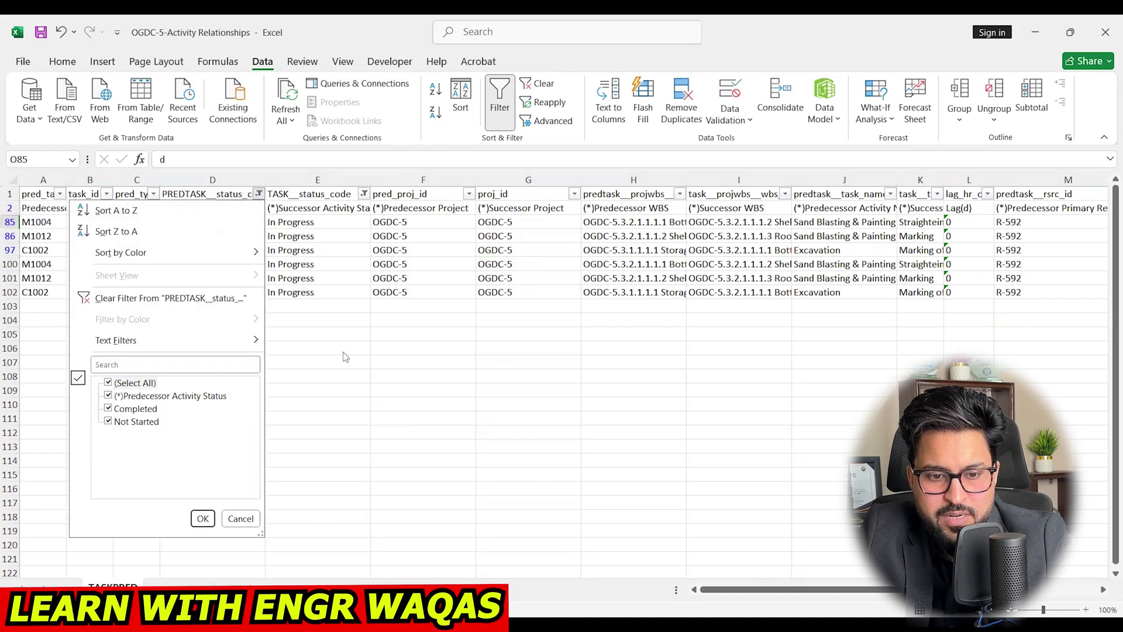
pyautogui.click(152, 194)
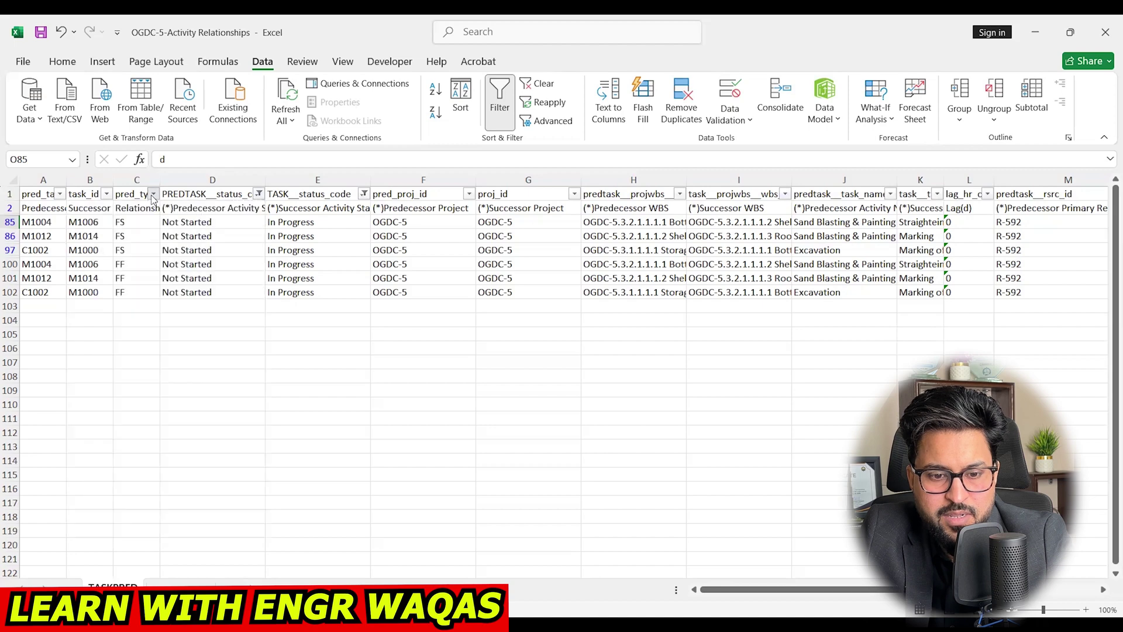
pyautogui.click(153, 194)
pyautogui.click(432, 414)
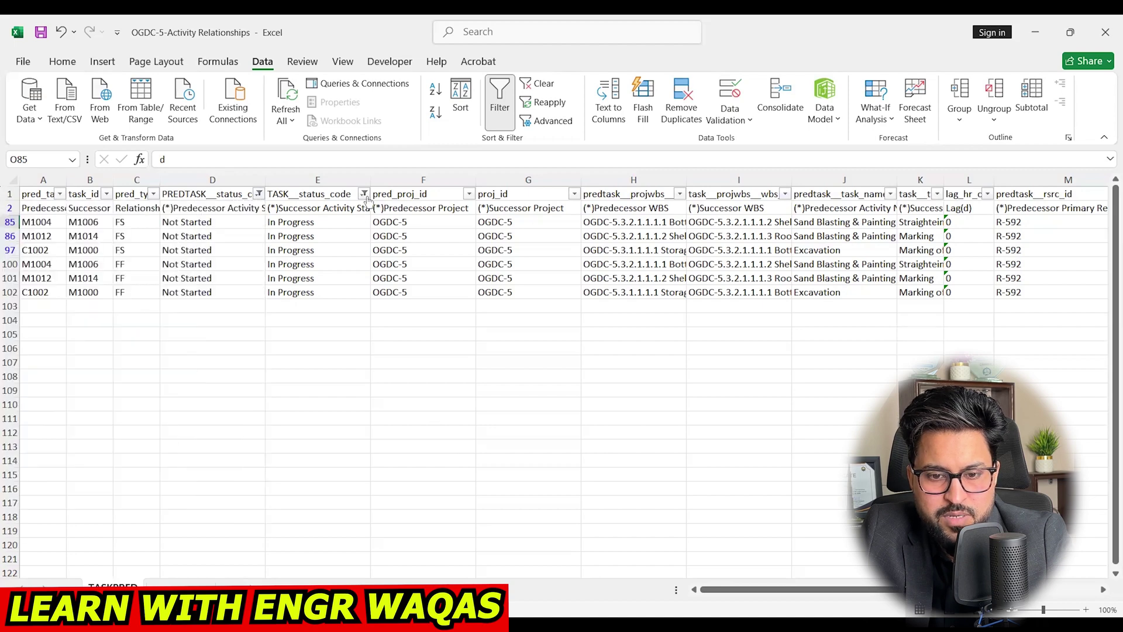
pyautogui.click(364, 193)
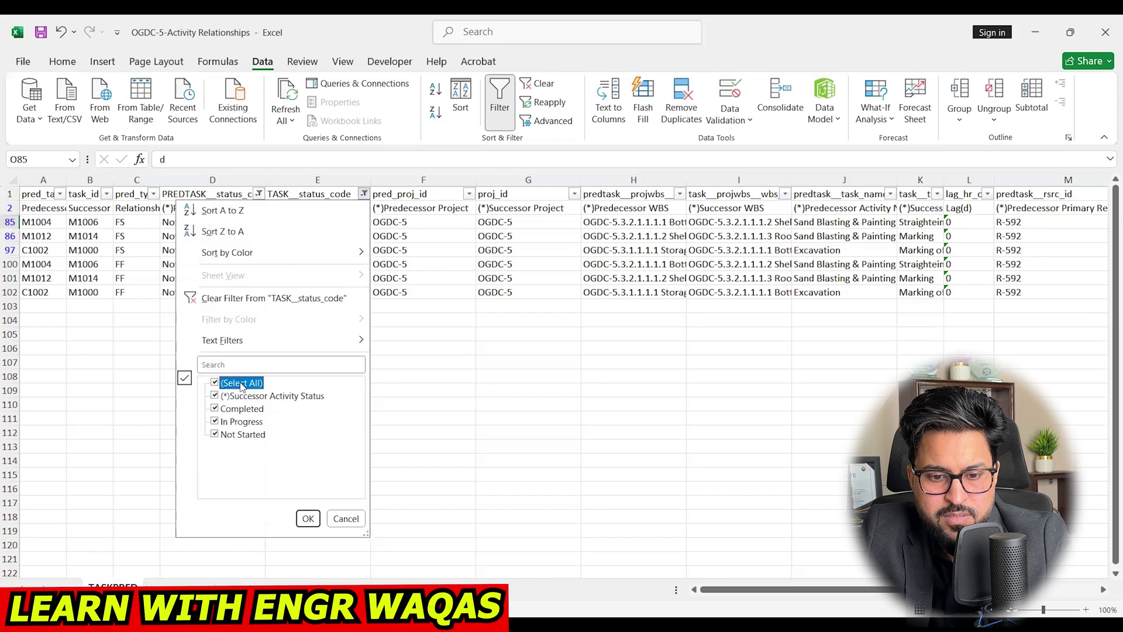
pyautogui.click(308, 518)
pyautogui.click(259, 194)
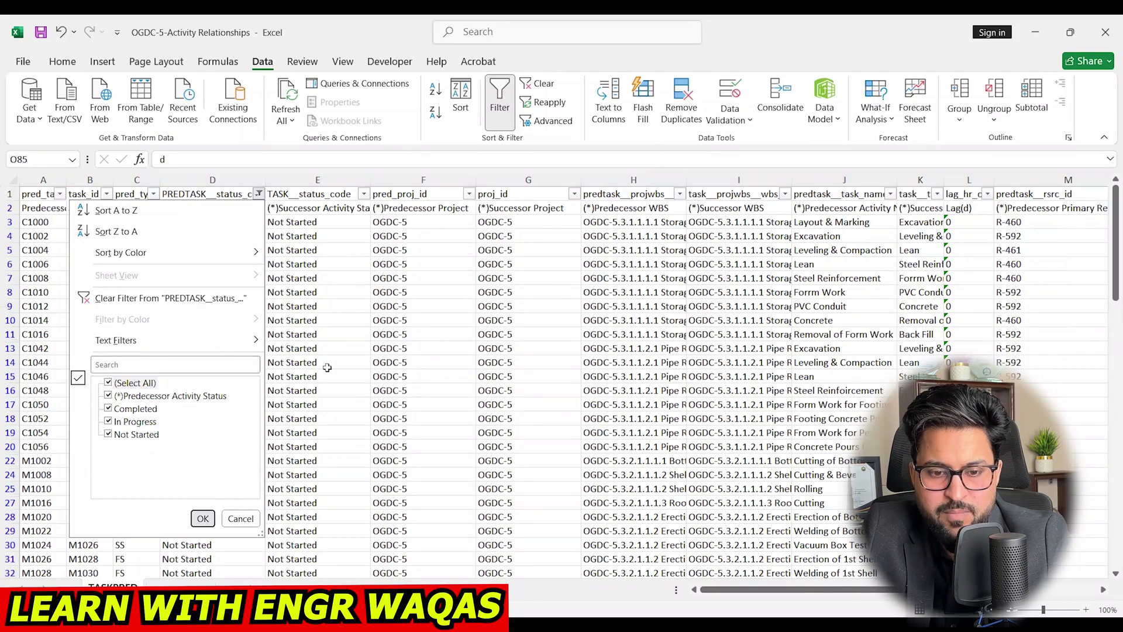
pyautogui.press('Return')
# Filter the predecessor status column to In Progress only.
pyautogui.click(258, 194)
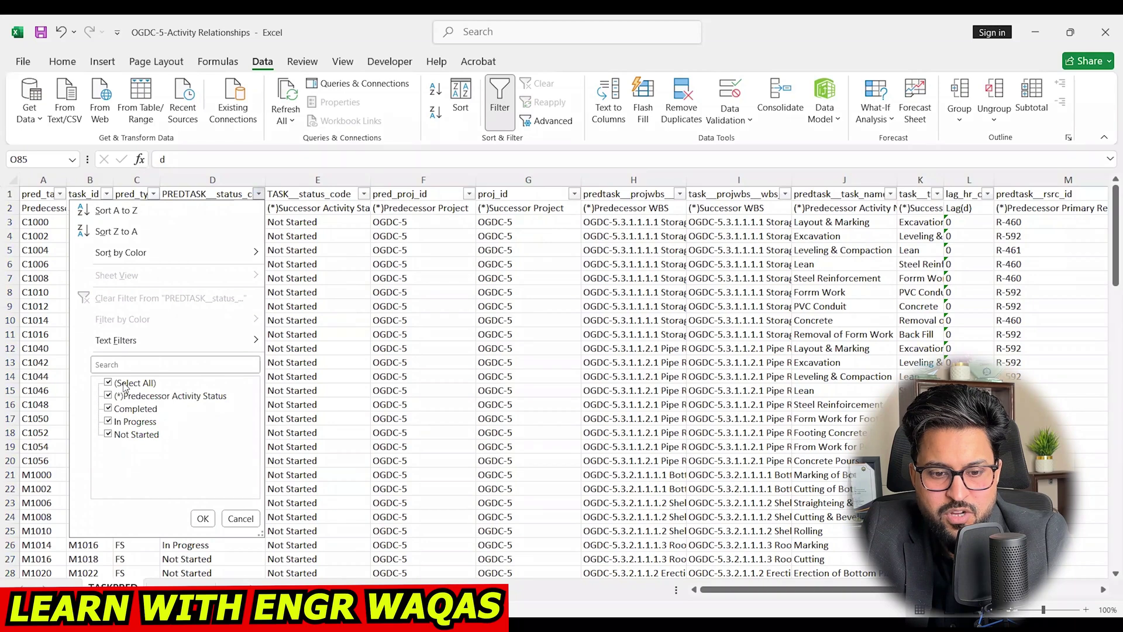
pyautogui.click(124, 384)
pyautogui.click(108, 396)
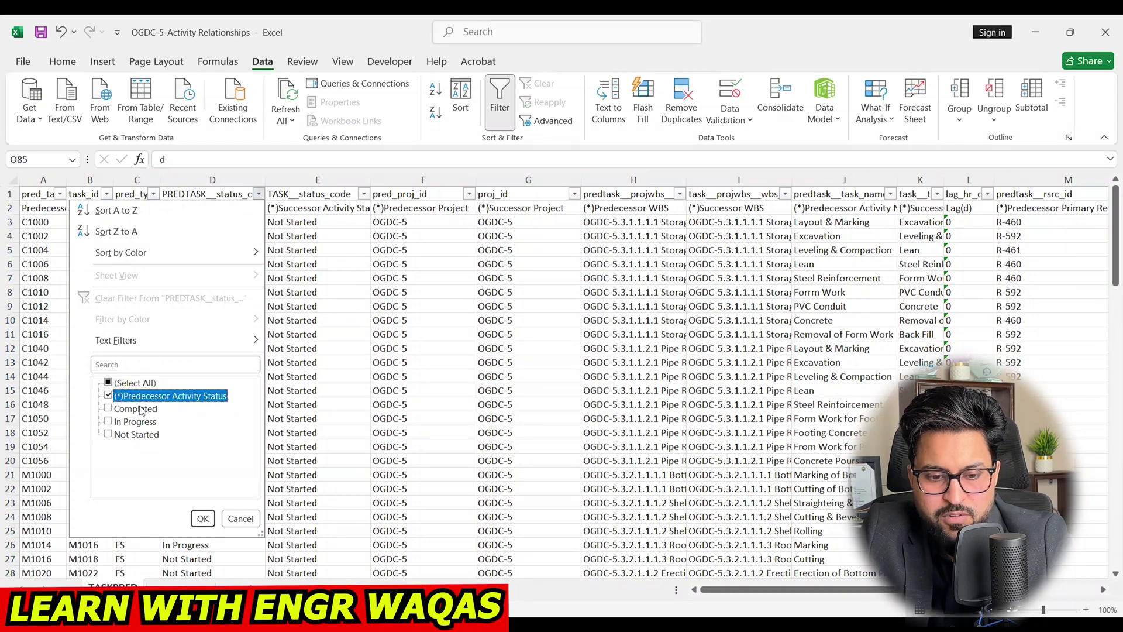
pyautogui.click(114, 422)
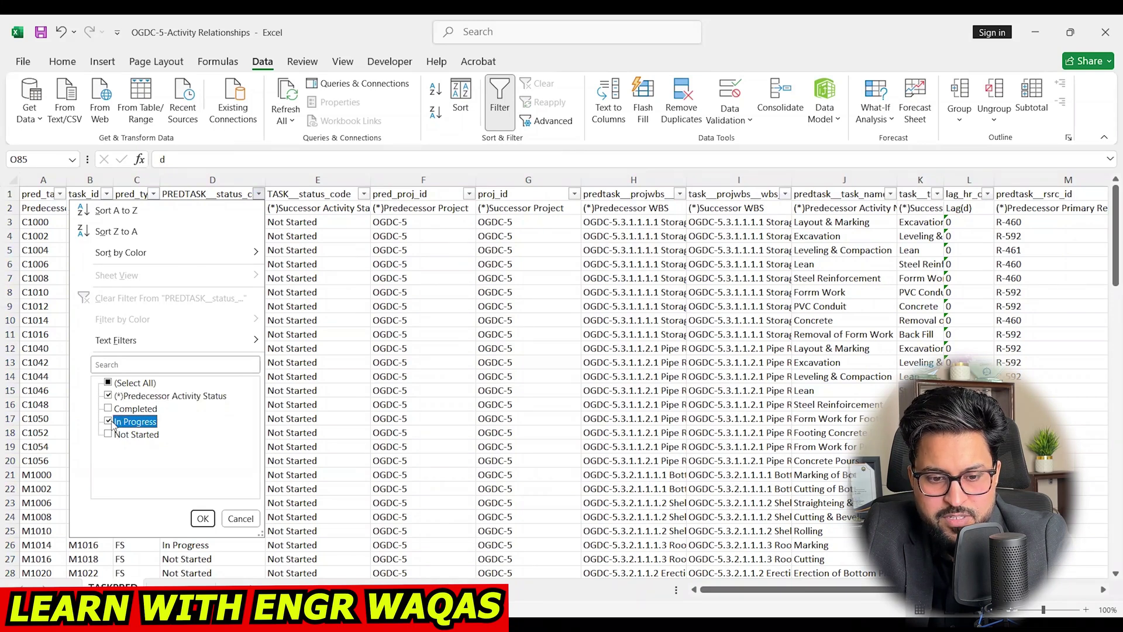
pyautogui.click(202, 519)
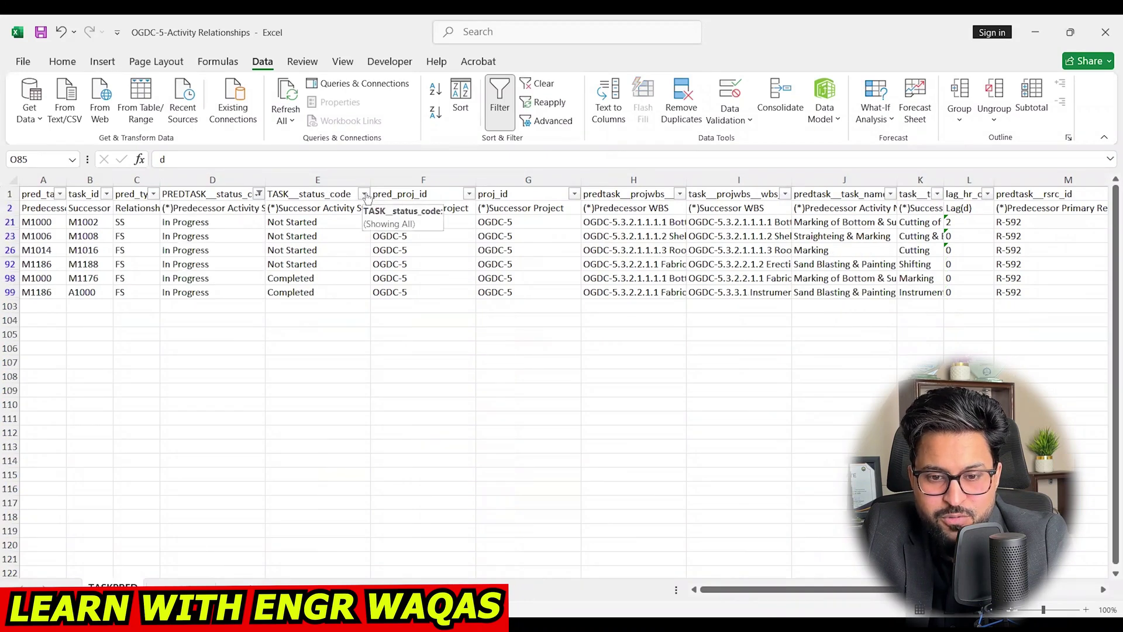
# Filter successor status to Completed only, leaving links M1000–M1176 and M1186–A1000.
pyautogui.click(364, 195)
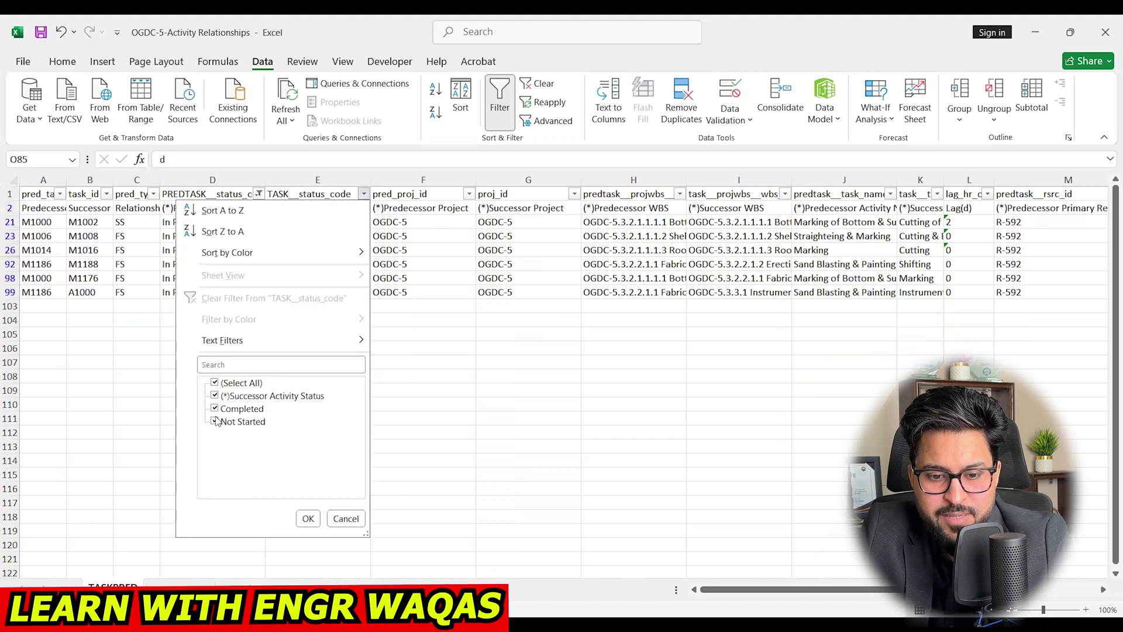
pyautogui.click(214, 383)
pyautogui.click(215, 409)
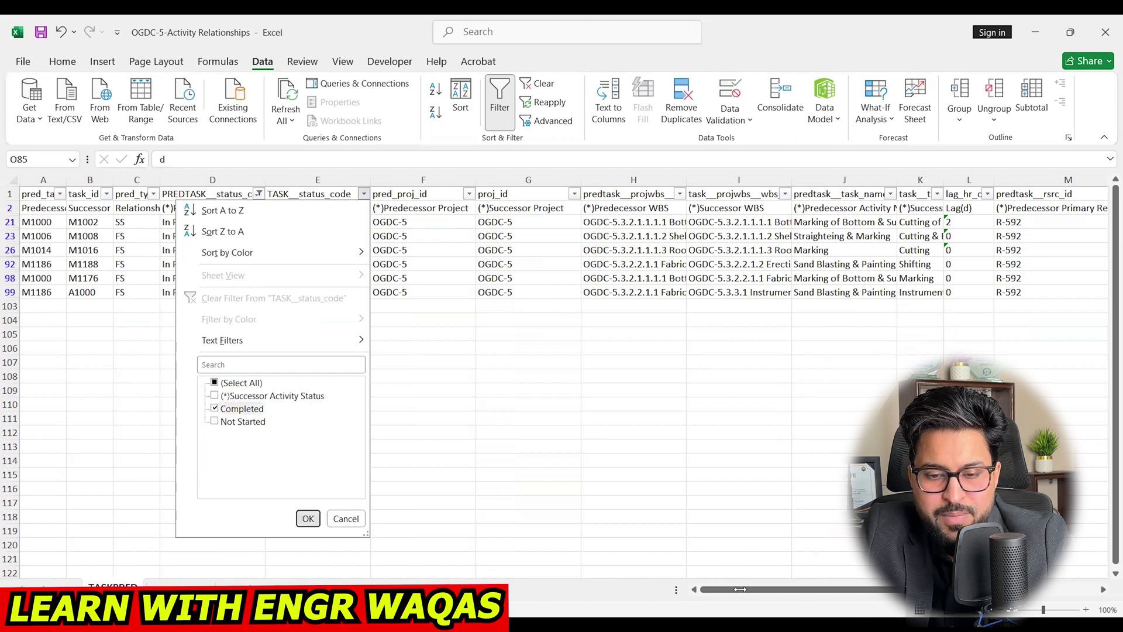
pyautogui.press('Return')
pyautogui.moveTo(741, 589); pyautogui.dragTo(654, 591)
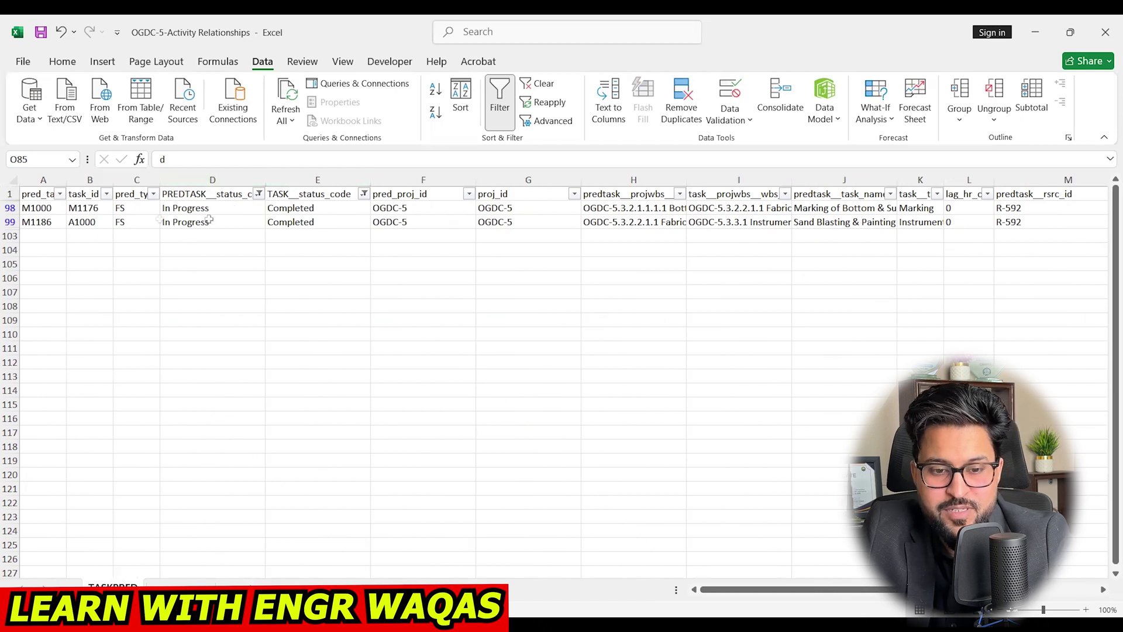
# Copy relationship rows 98–99 and paste them into rows 103–104.
pyautogui.moveTo(7, 207); pyautogui.dragTo(5, 221)
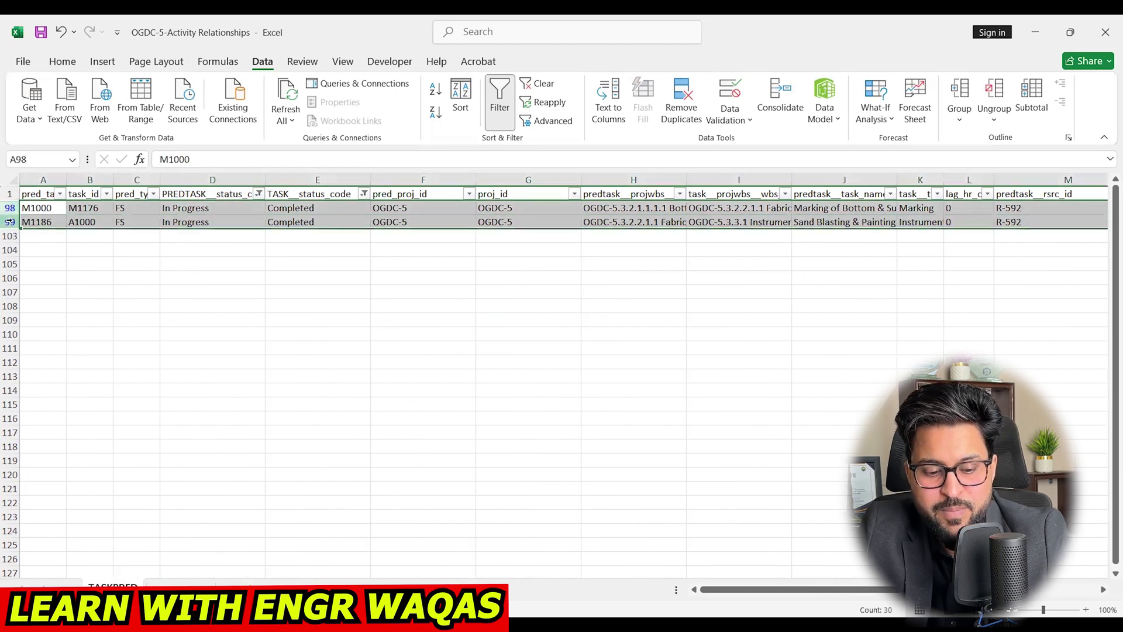
pyautogui.hotkey('ctrl', 'c')
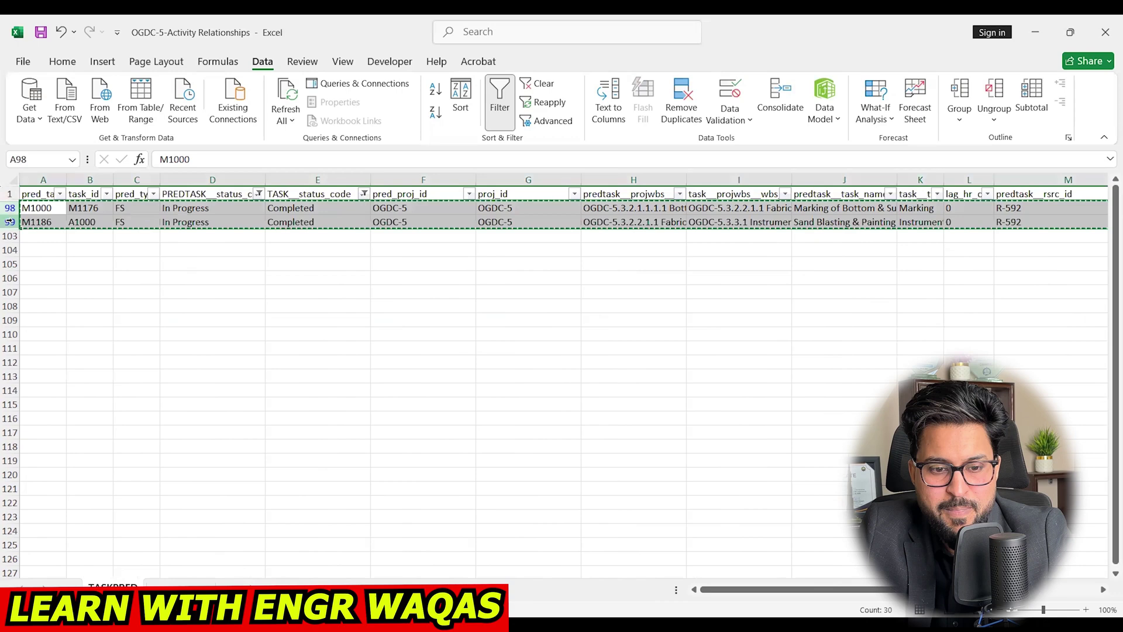
pyautogui.click(25, 236)
pyautogui.hotkey('ctrl', 'v')
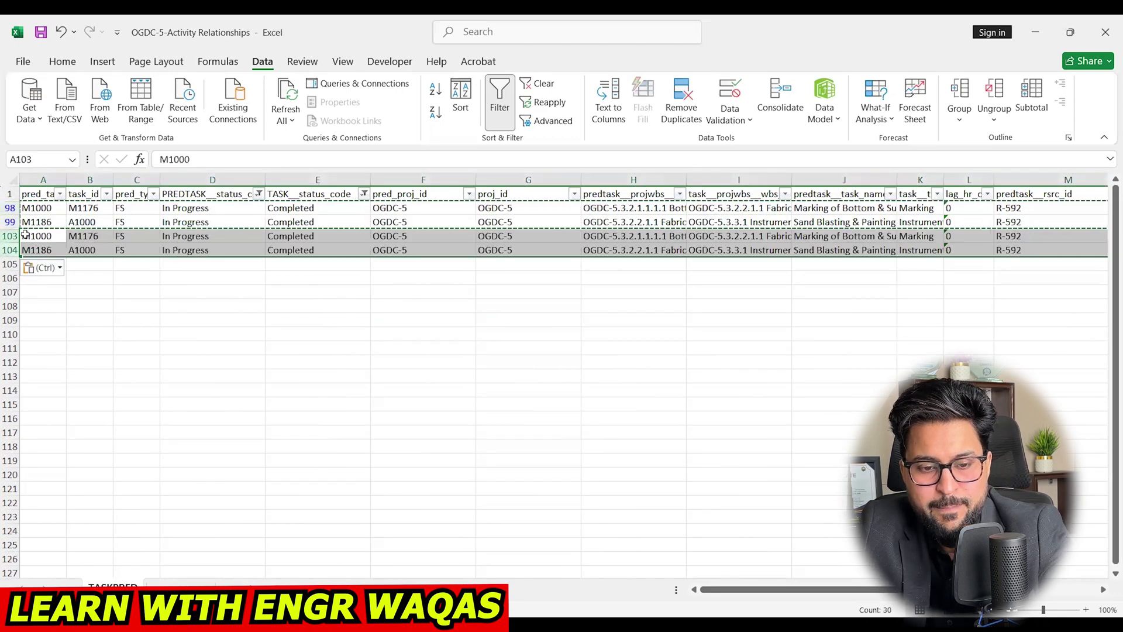
pyautogui.press('Escape')
pyautogui.click(128, 237)
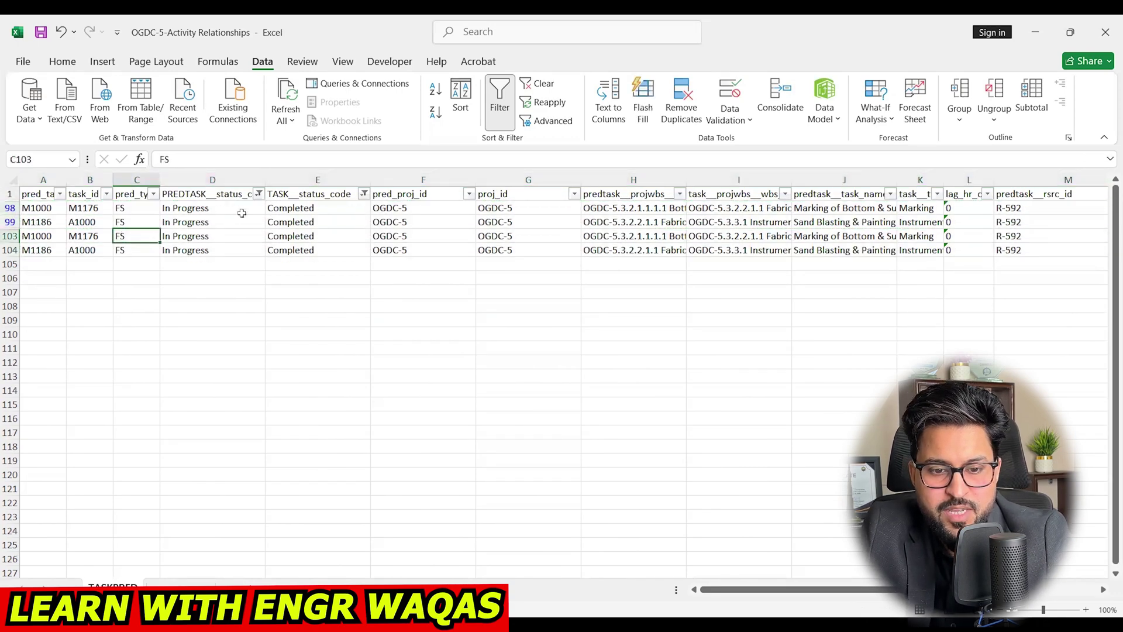
pyautogui.click(225, 208)
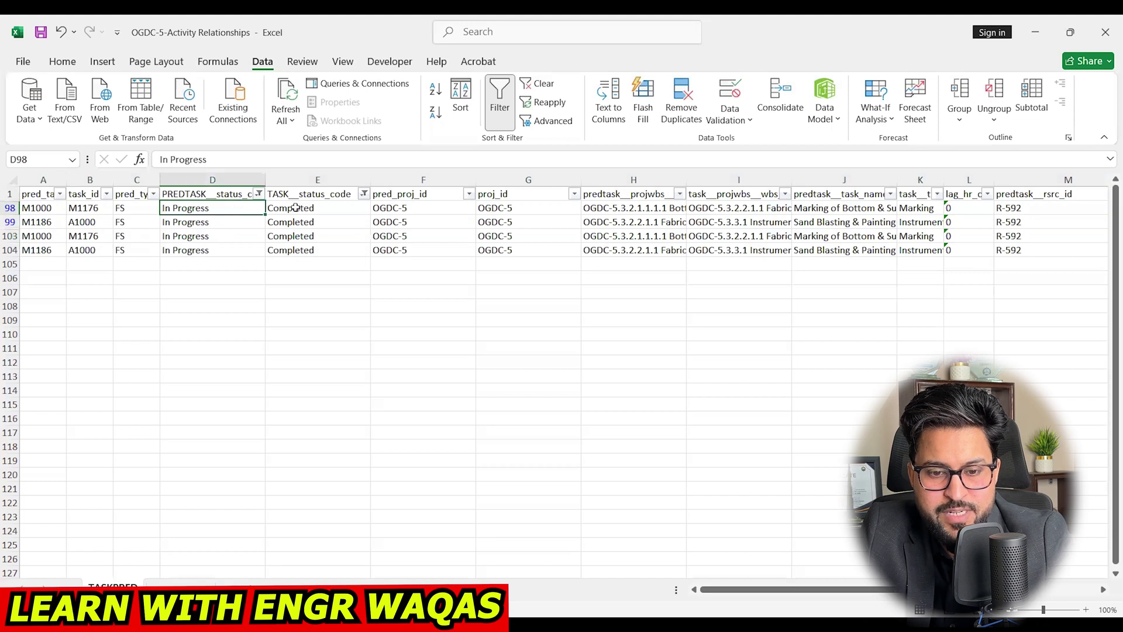
# Change the relationship type in C103 and C104 from FS to SS.
pyautogui.click(137, 234)
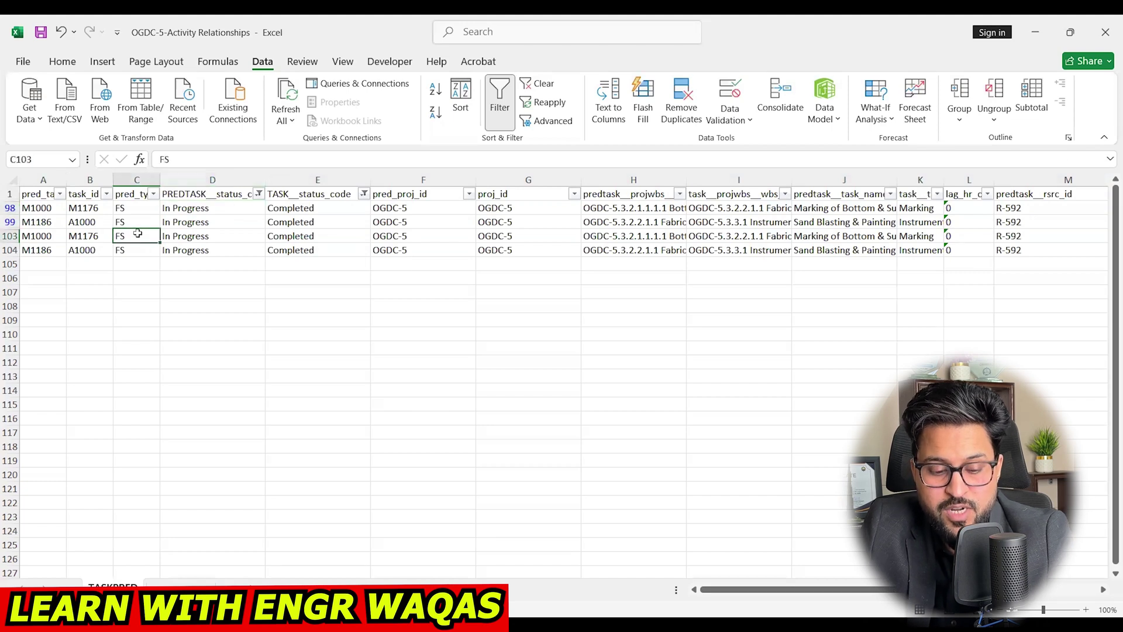
pyautogui.write('ss')
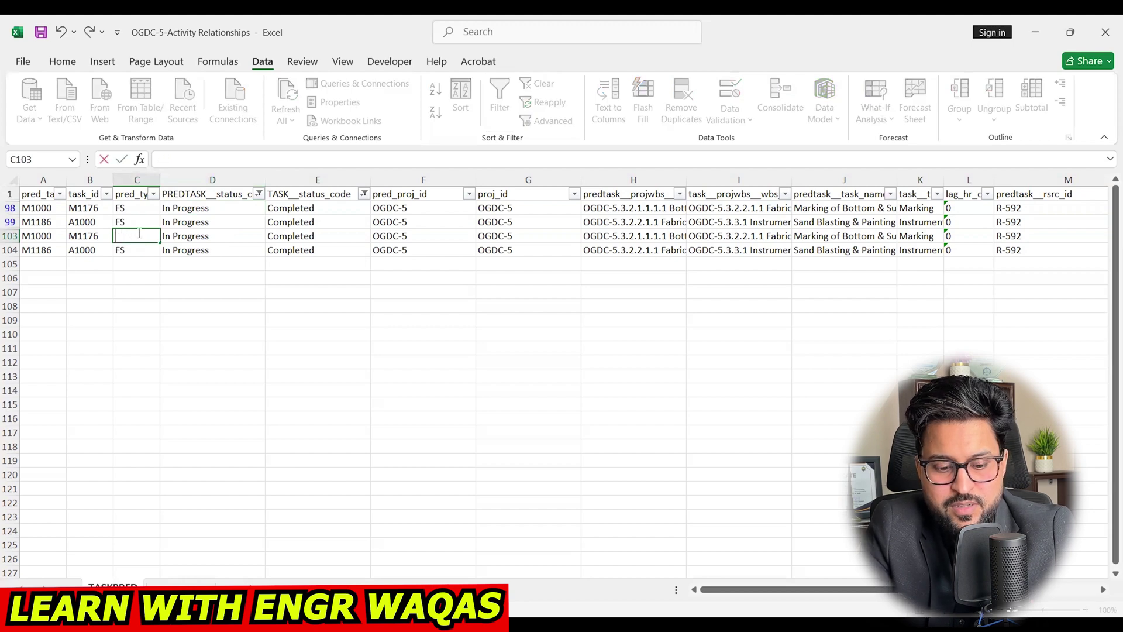
pyautogui.write('SS')
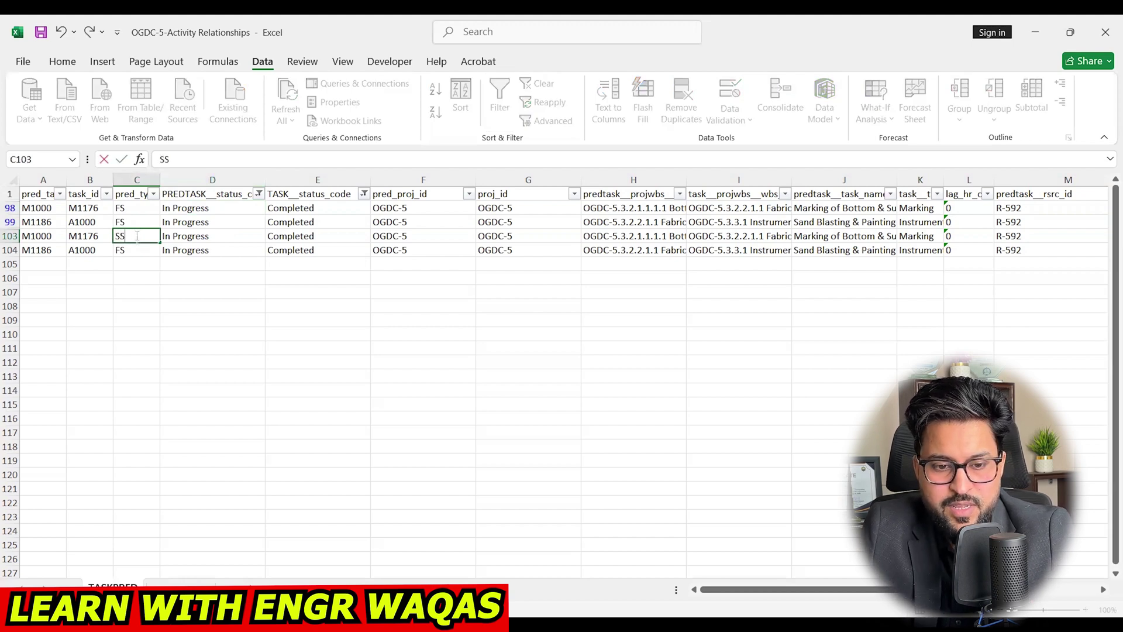
pyautogui.click(134, 251)
pyautogui.write('SS')
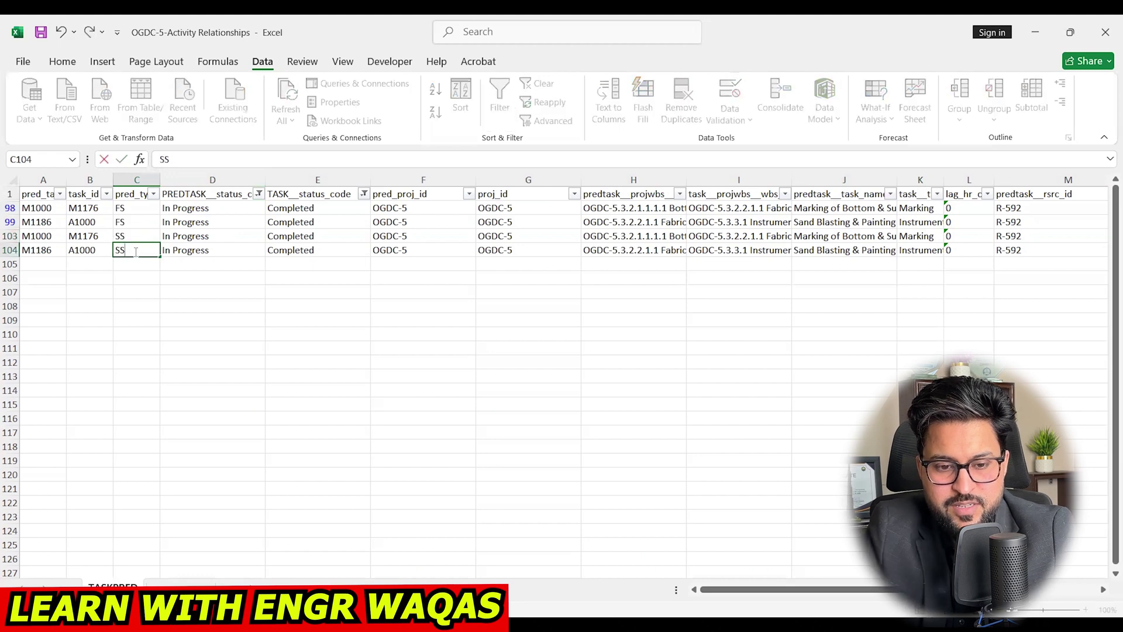
pyautogui.click(223, 324)
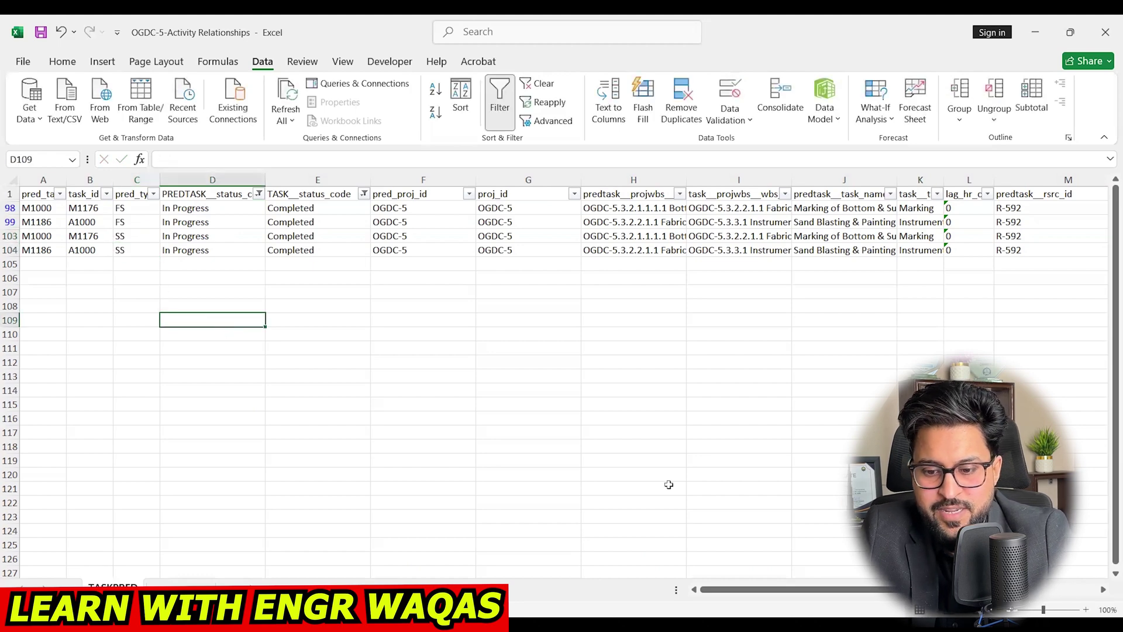
# Put a d delete flag in cells O98 and O99.
pyautogui.moveTo(763, 590); pyautogui.dragTo(888, 591)
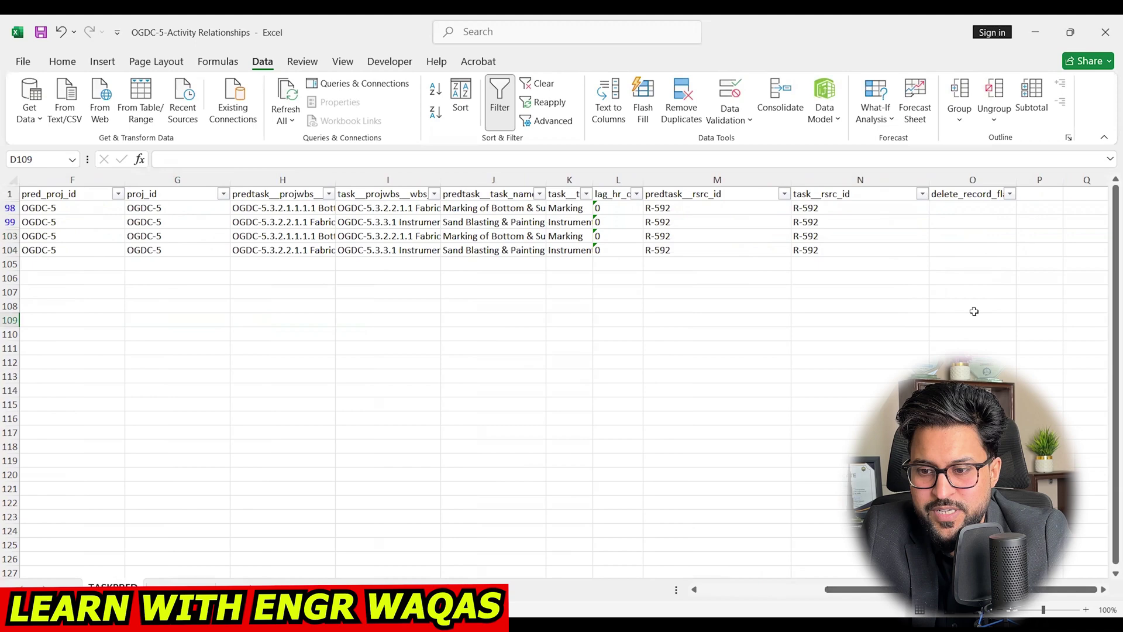
pyautogui.click(961, 205)
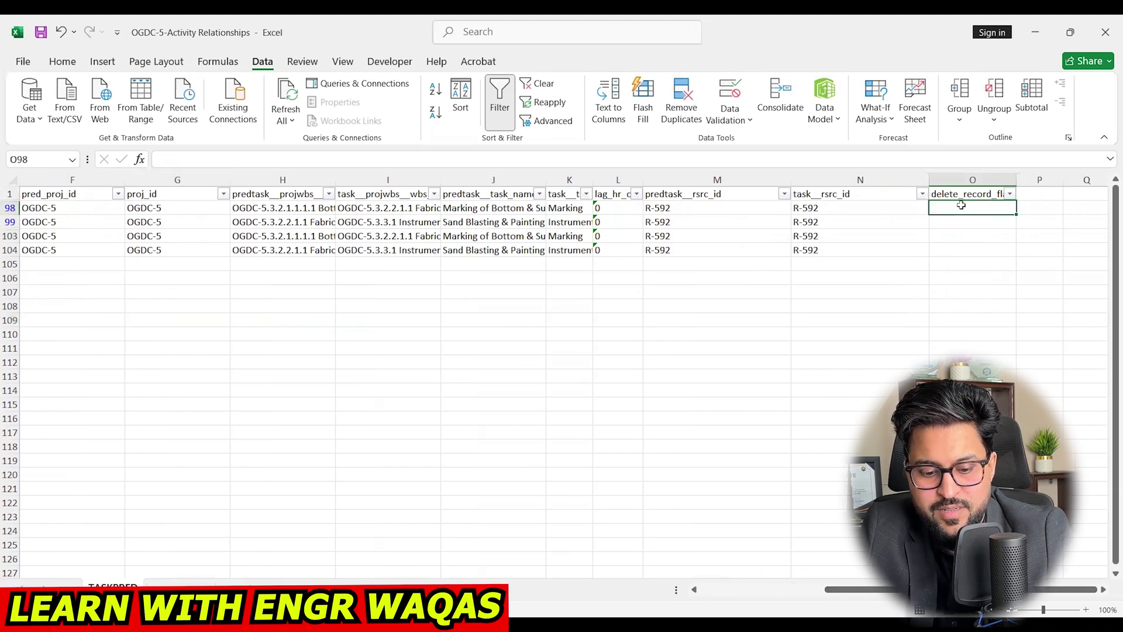
pyautogui.write('d')
pyautogui.click(968, 220)
pyautogui.write('d')
pyautogui.press('Return')
pyautogui.click(971, 320)
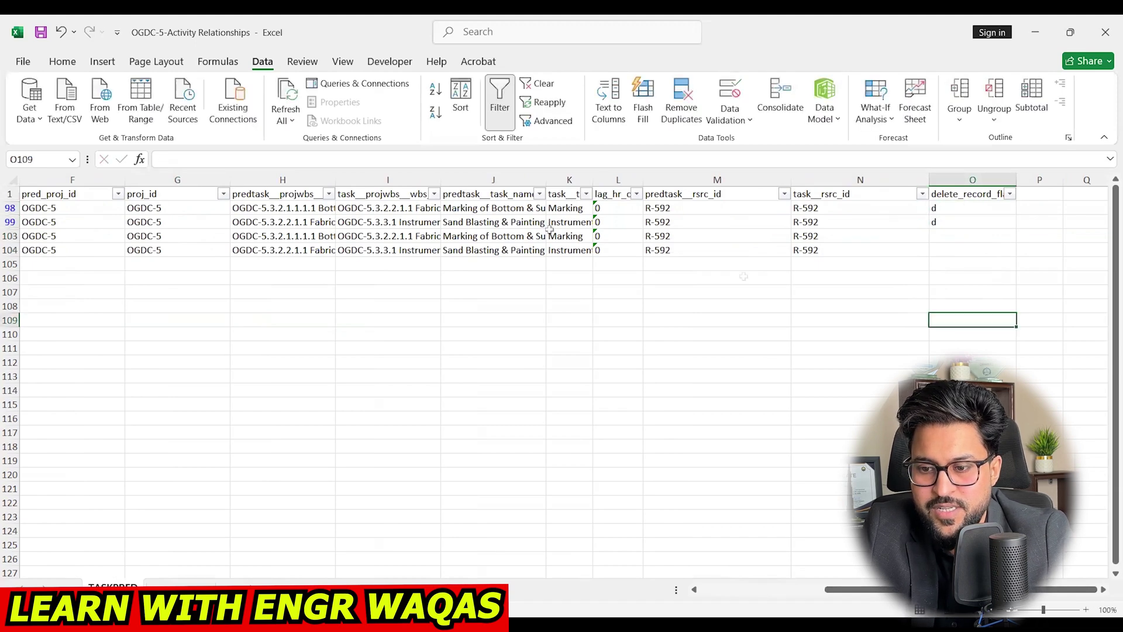
pyautogui.click(23, 62)
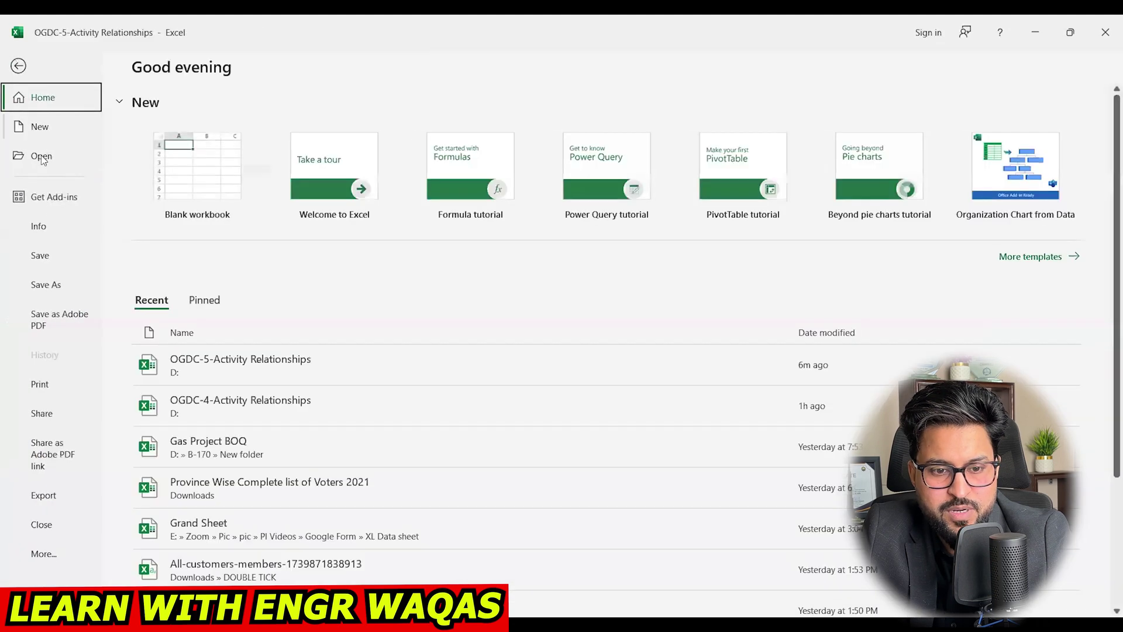
pyautogui.press('Escape')
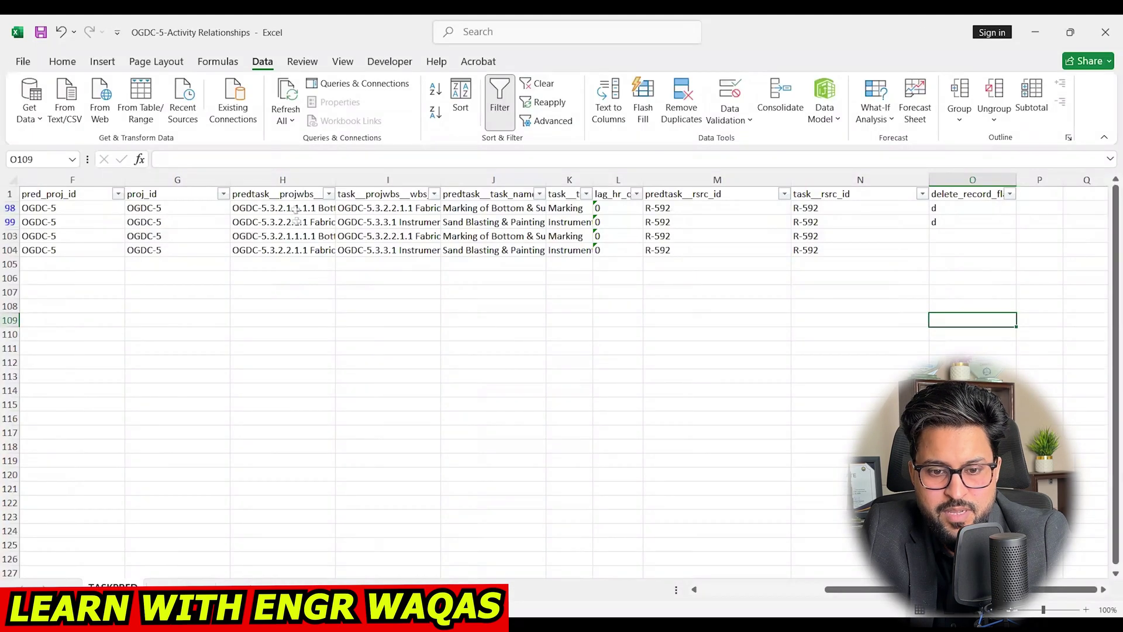
pyautogui.moveTo(848, 589); pyautogui.dragTo(653, 589)
# Reset the successor and predecessor status filters to show every status.
pyautogui.click(362, 194)
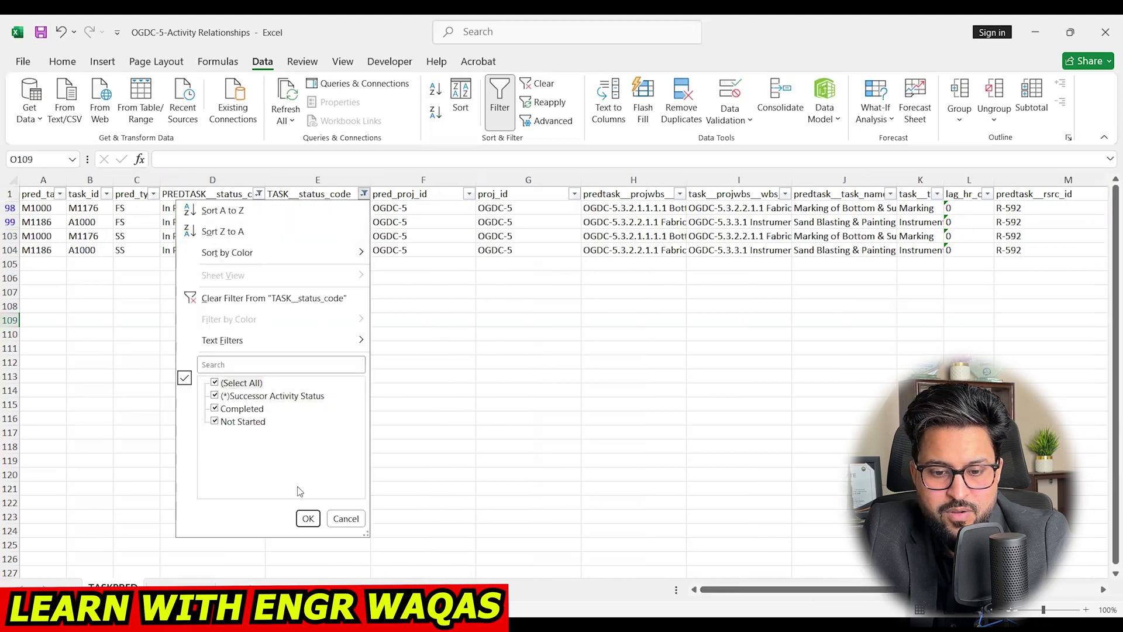
pyautogui.click(308, 518)
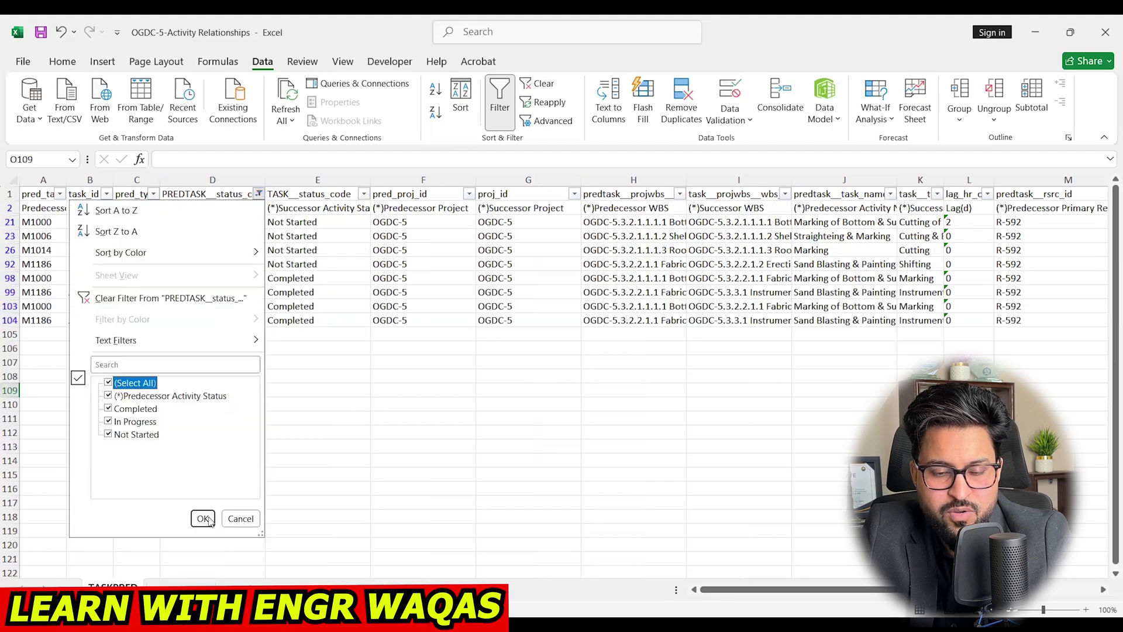
pyautogui.click(203, 518)
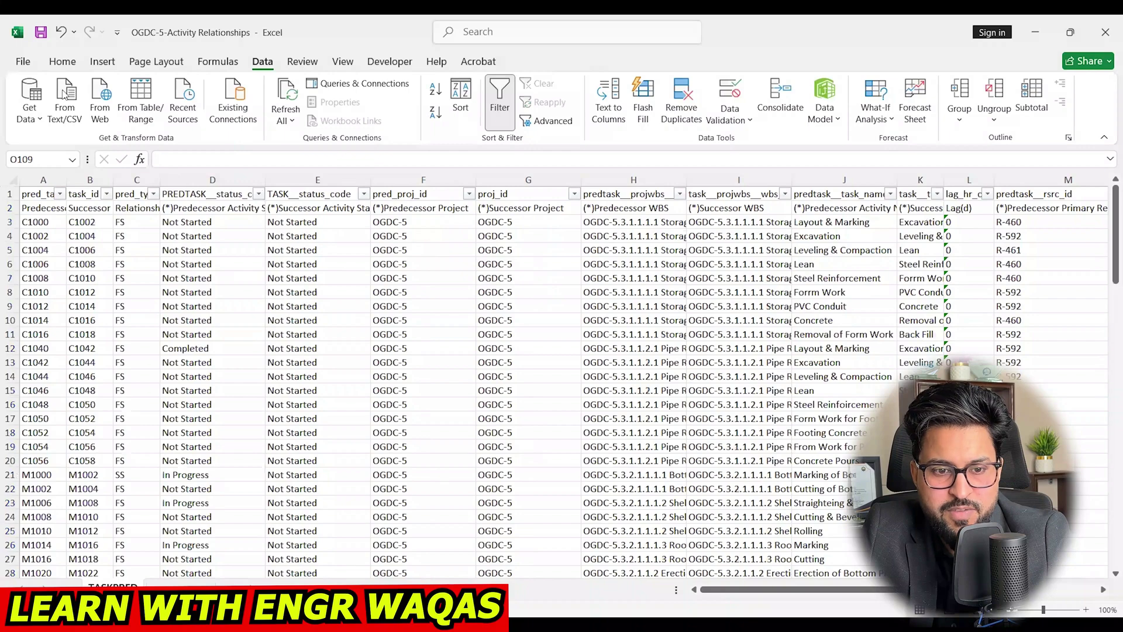
pyautogui.click(24, 62)
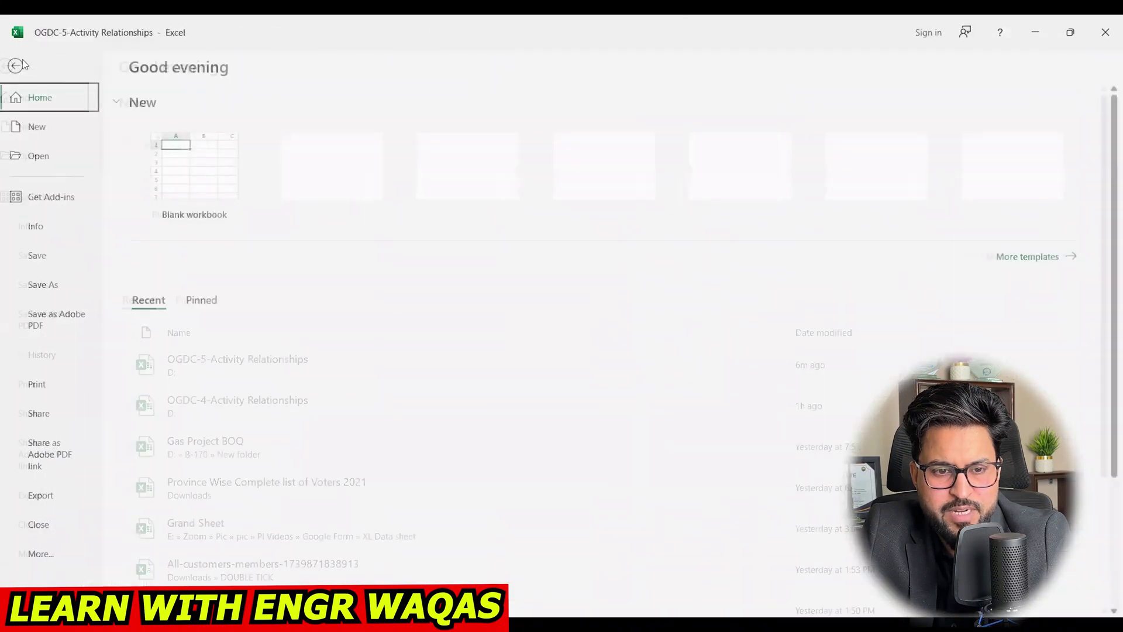
pyautogui.press('Escape')
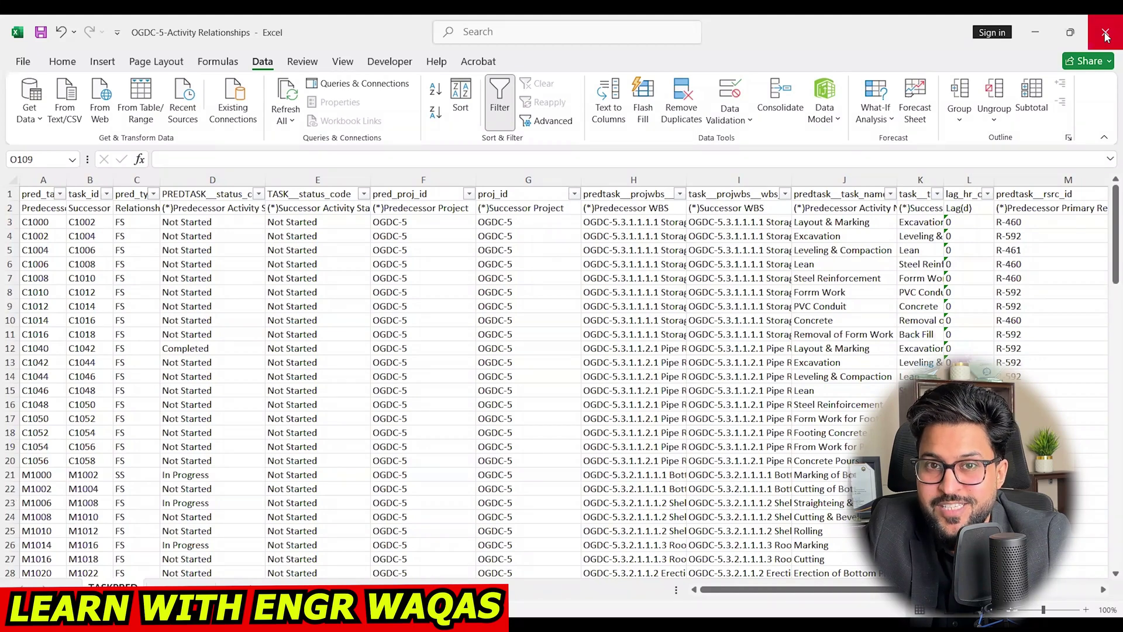
# Filter to Not Started predecessors with Completed successors and select the remaining row's status.
pyautogui.click(258, 194)
pyautogui.click(258, 195)
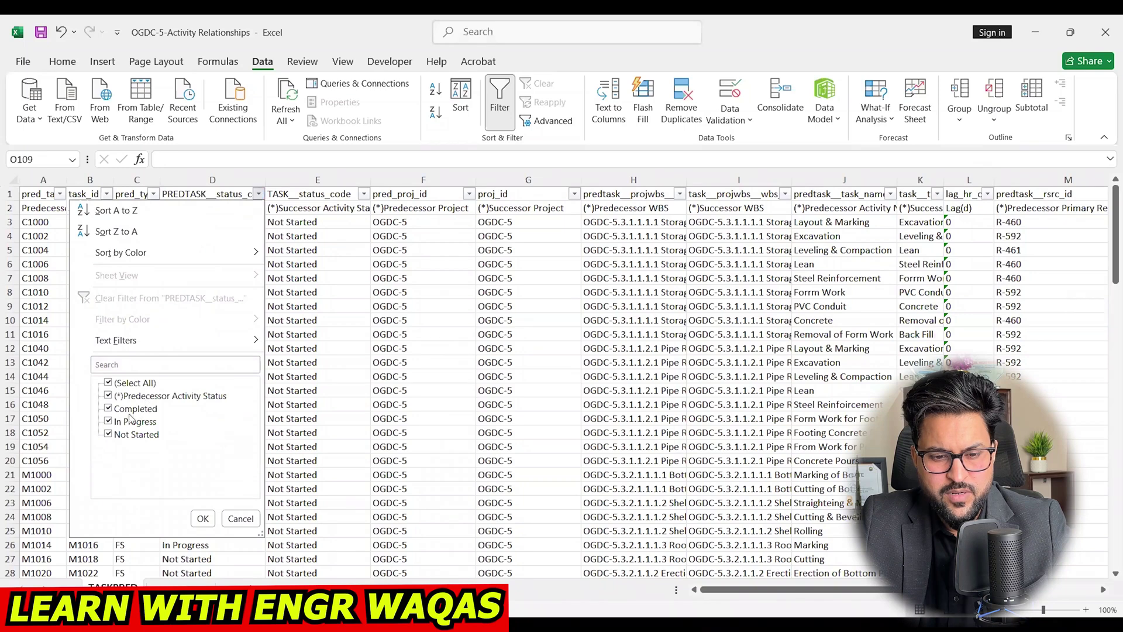
pyautogui.click(110, 436)
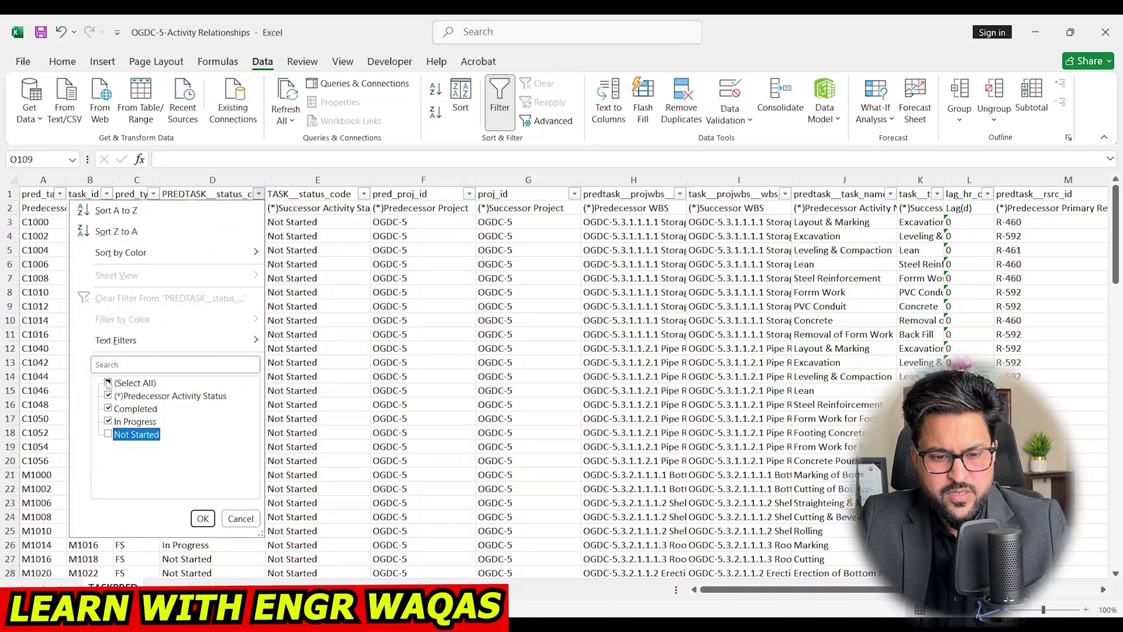
pyautogui.click(203, 519)
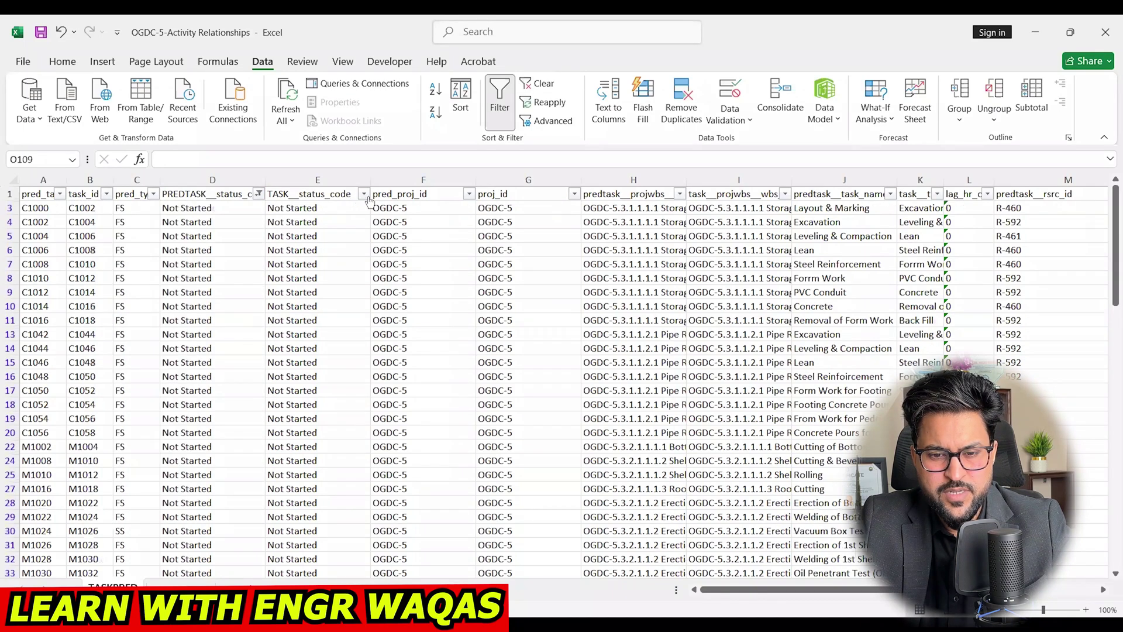
pyautogui.click(364, 194)
pyautogui.click(223, 383)
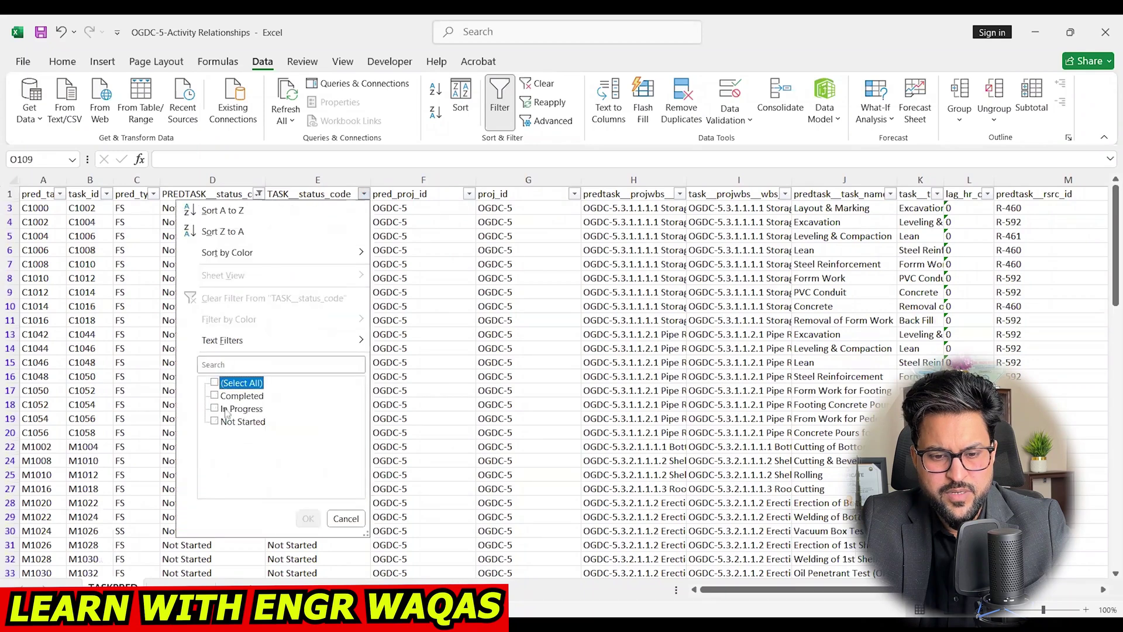
pyautogui.click(226, 397)
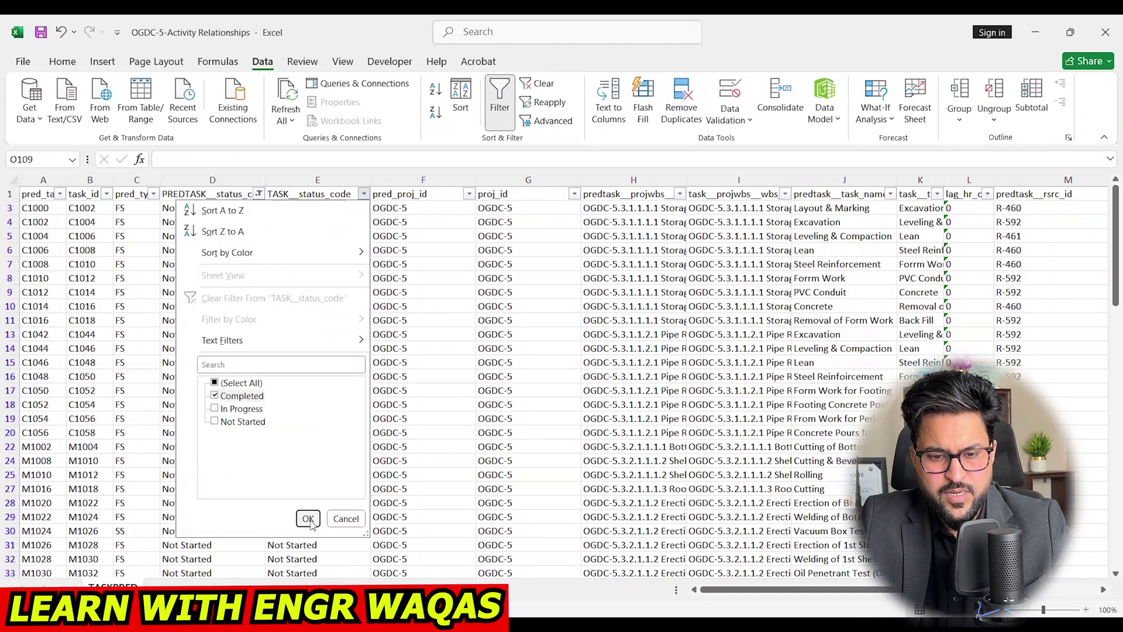
pyautogui.click(308, 519)
pyautogui.click(186, 211)
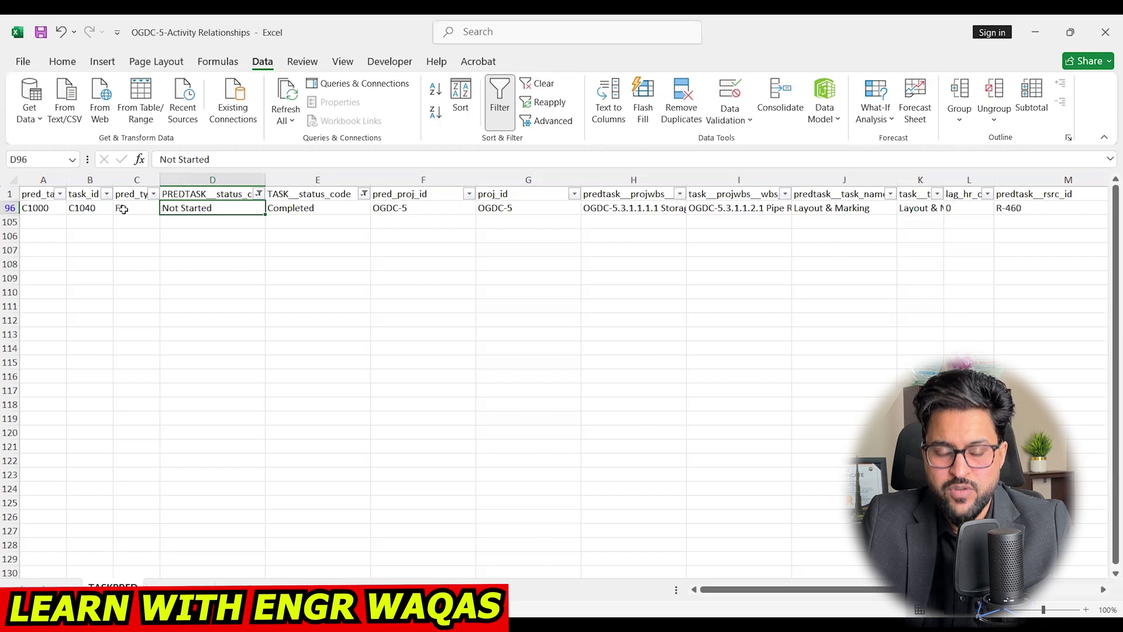
# Restore all predecessor and successor statuses in the filters, then close the workbook.
pyautogui.click(259, 194)
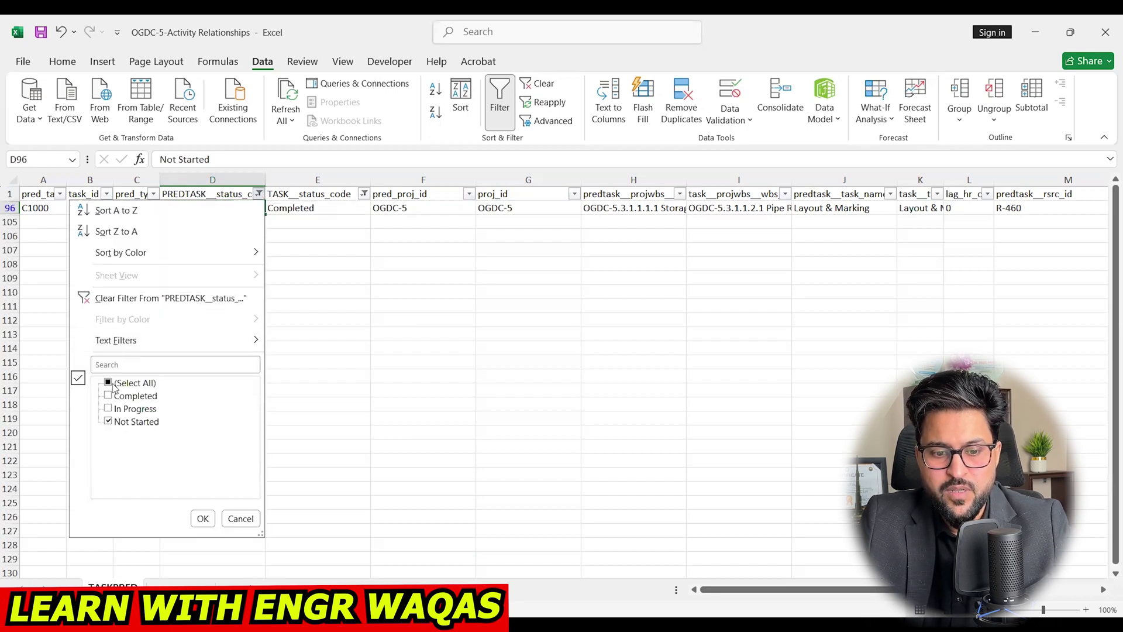
pyautogui.click(114, 385)
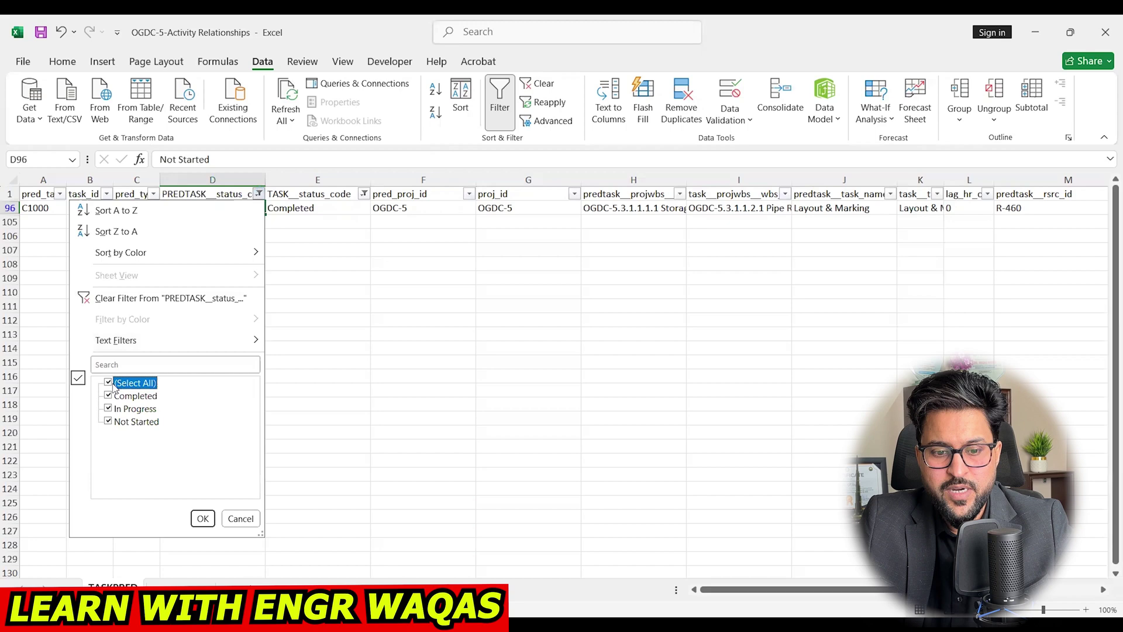
pyautogui.click(203, 519)
pyautogui.click(363, 193)
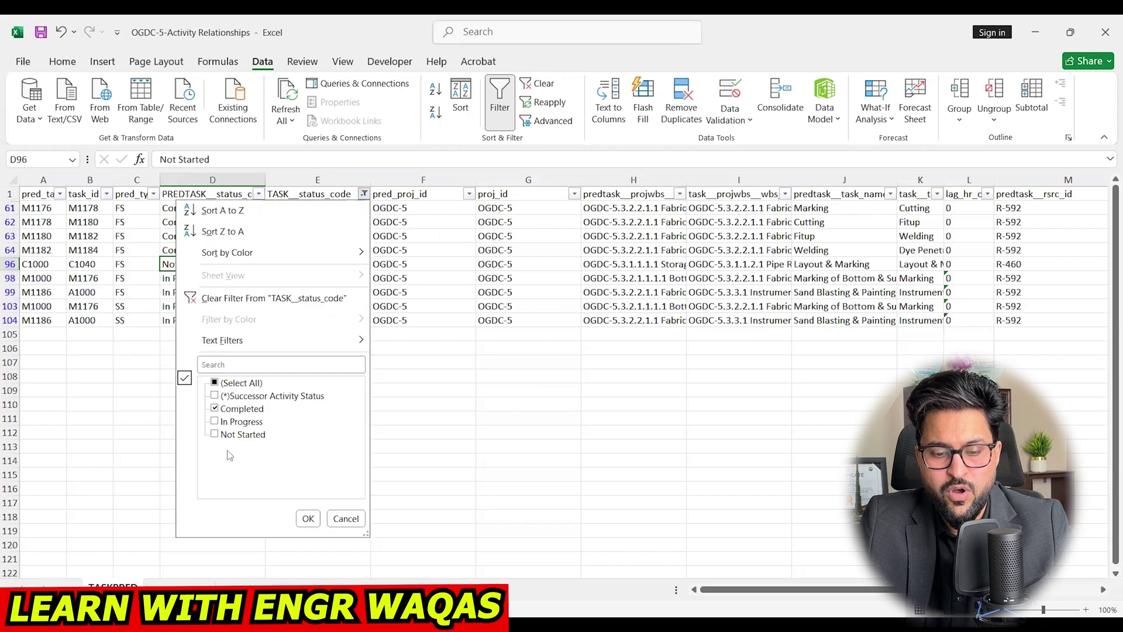
pyautogui.click(307, 519)
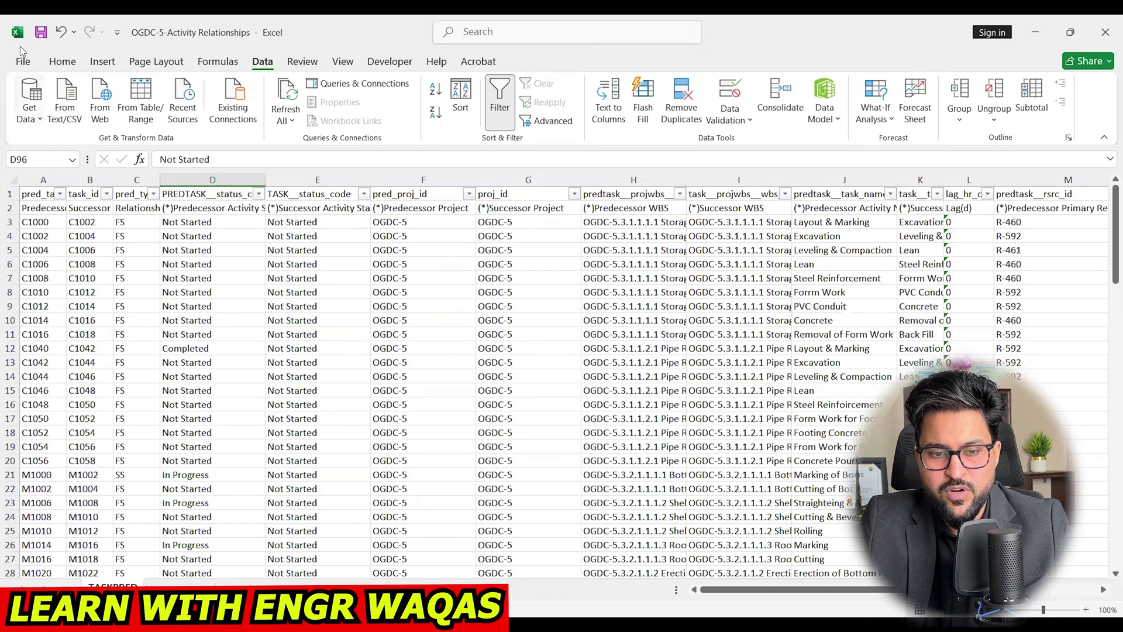
pyautogui.click(1104, 39)
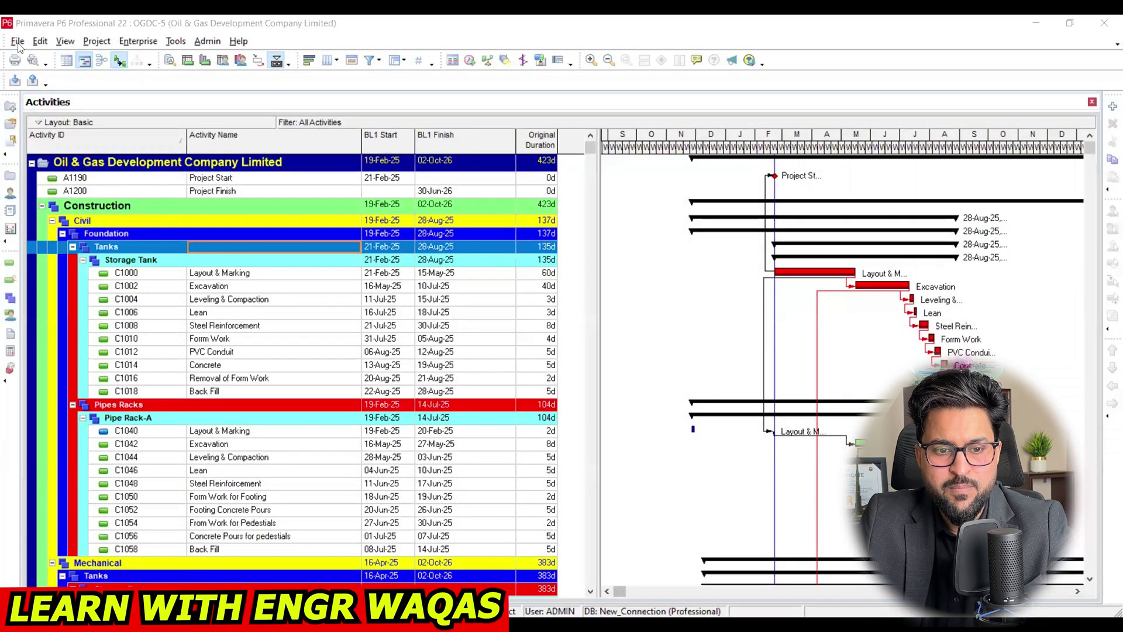
# Start a File > Import using the Spreadsheet (XLSX) format.
pyautogui.click(17, 42)
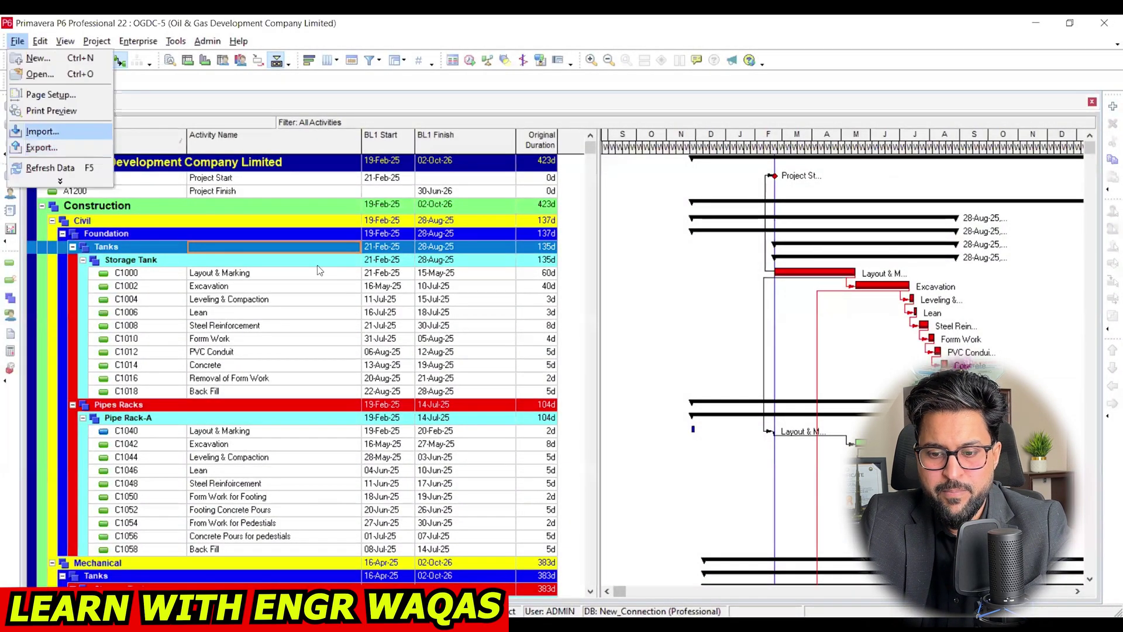
pyautogui.press('Return')
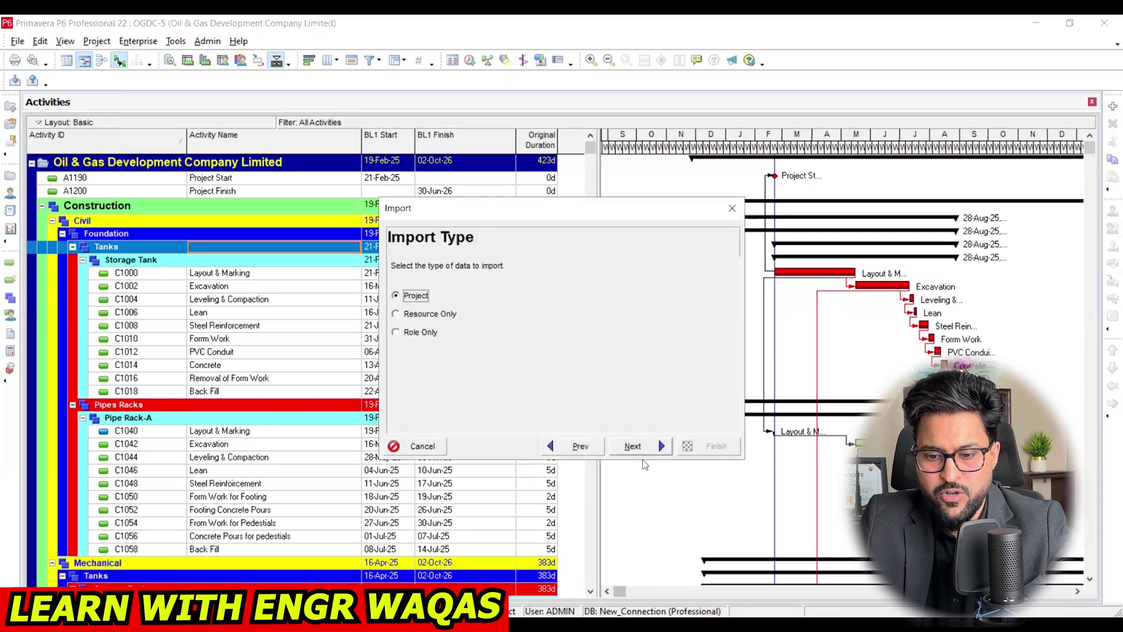
pyautogui.click(633, 447)
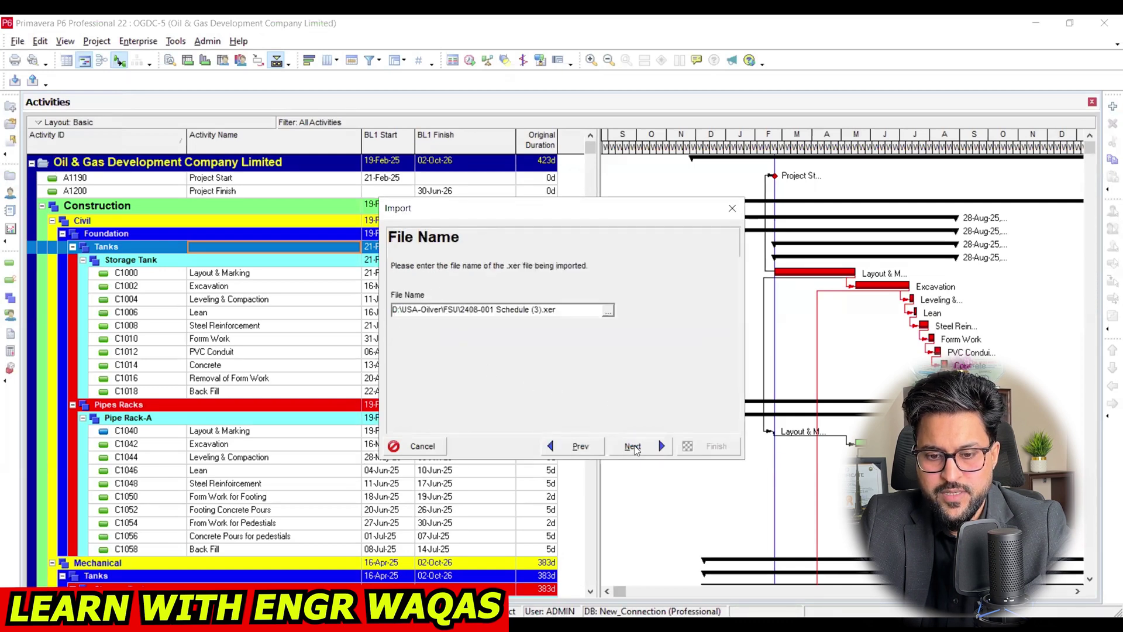
pyautogui.click(609, 312)
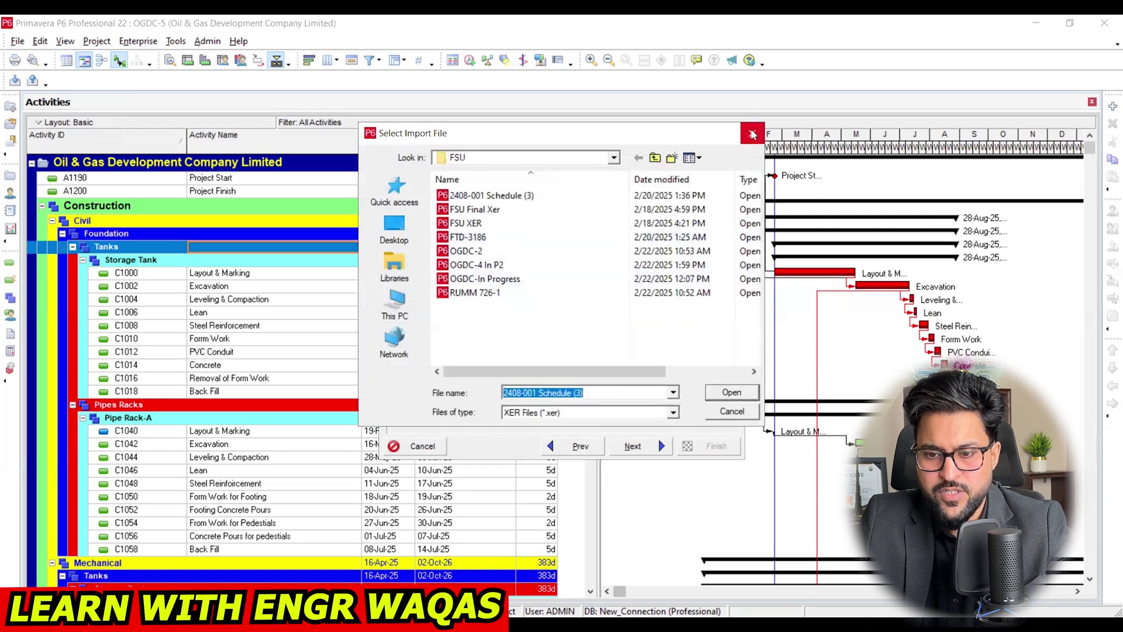
pyautogui.click(753, 134)
pyautogui.click(562, 449)
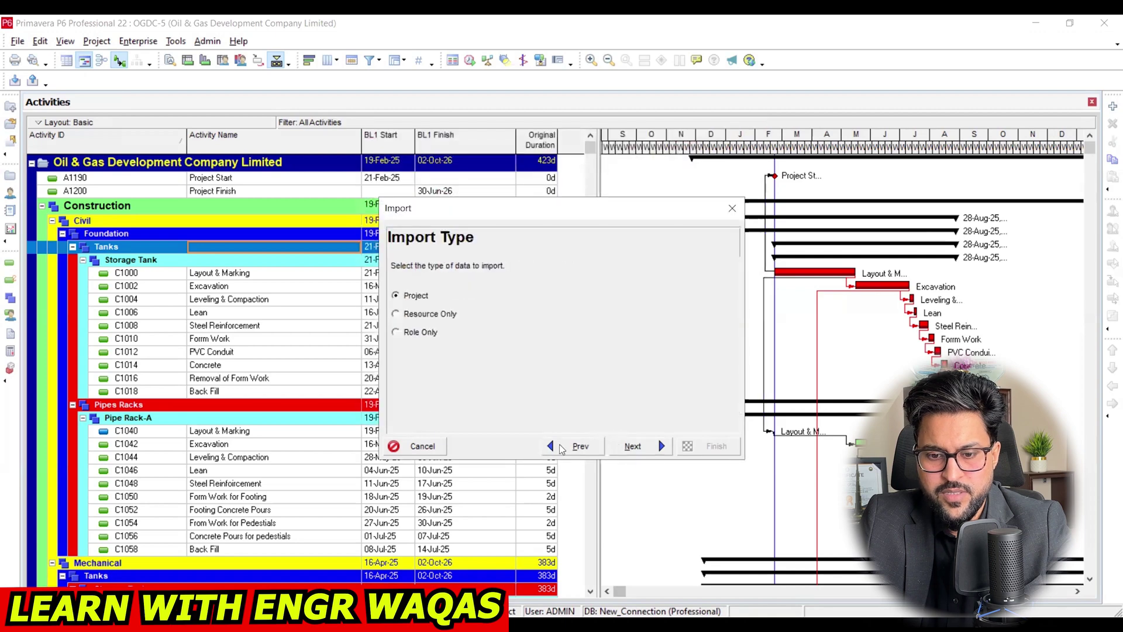
pyautogui.click(560, 449)
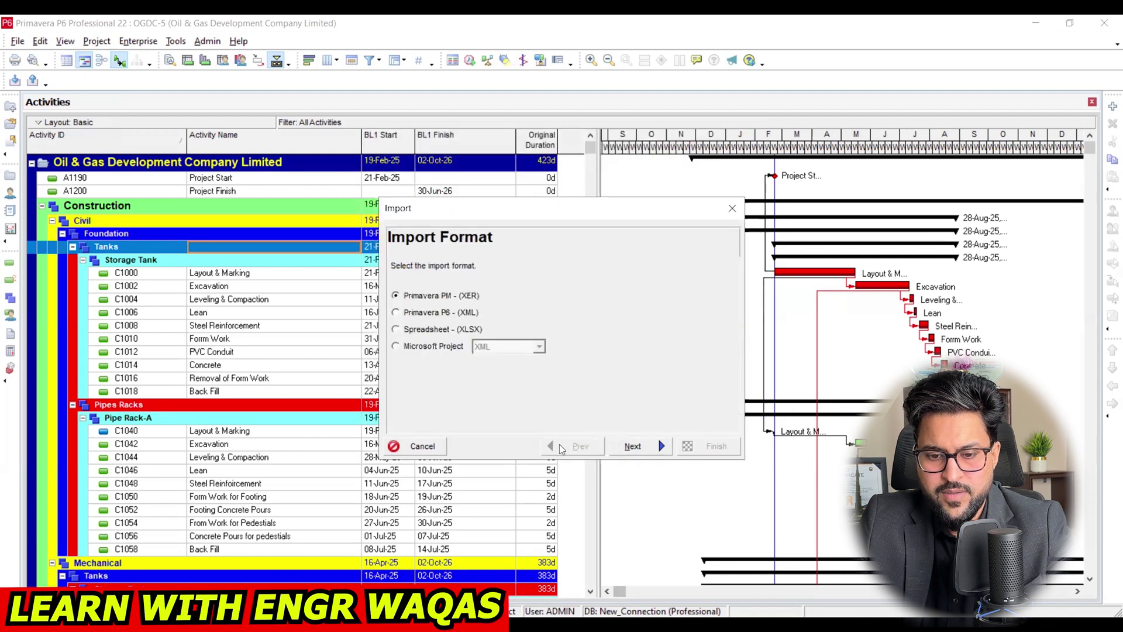
pyautogui.click(465, 330)
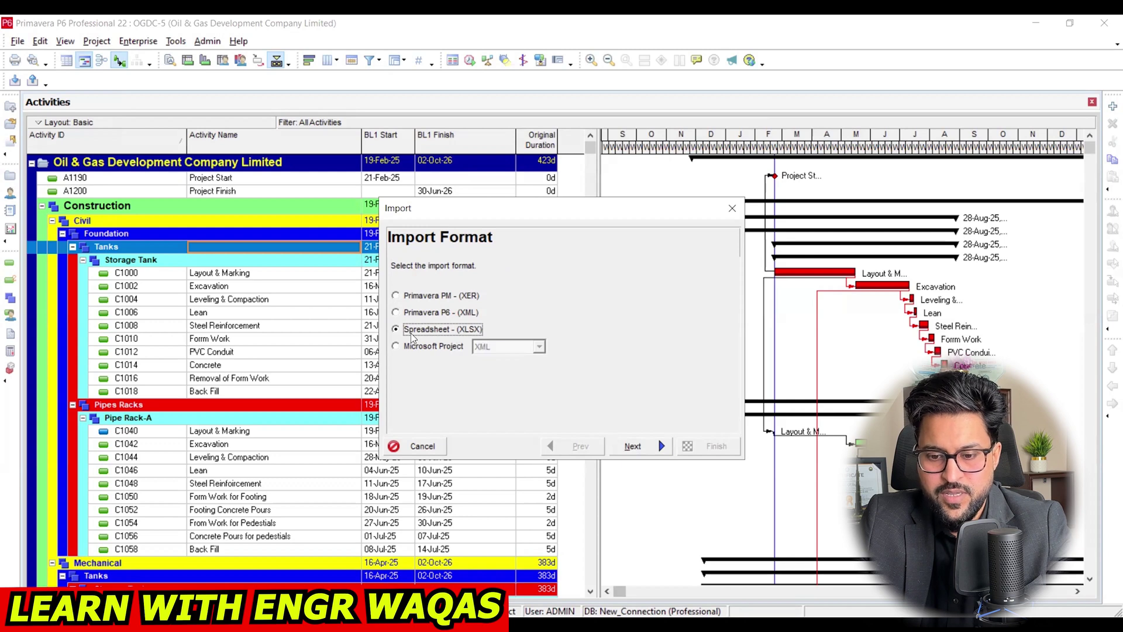
pyautogui.click(634, 449)
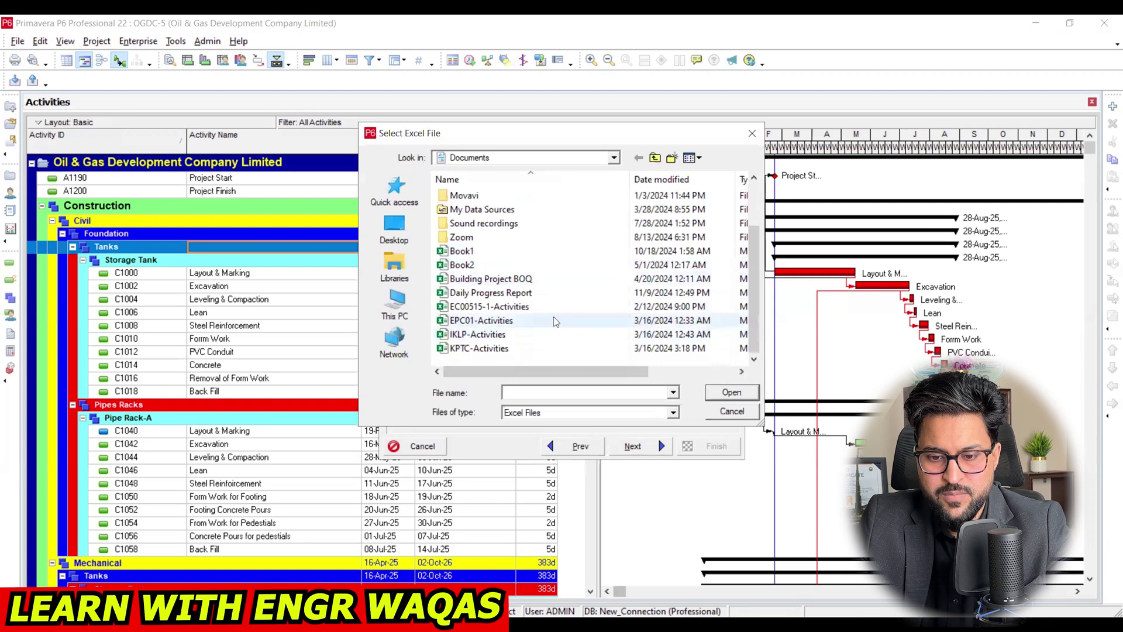
# Select the OGDC-4-Activity Relationships a file from the D: drive.
pyautogui.click(394, 304)
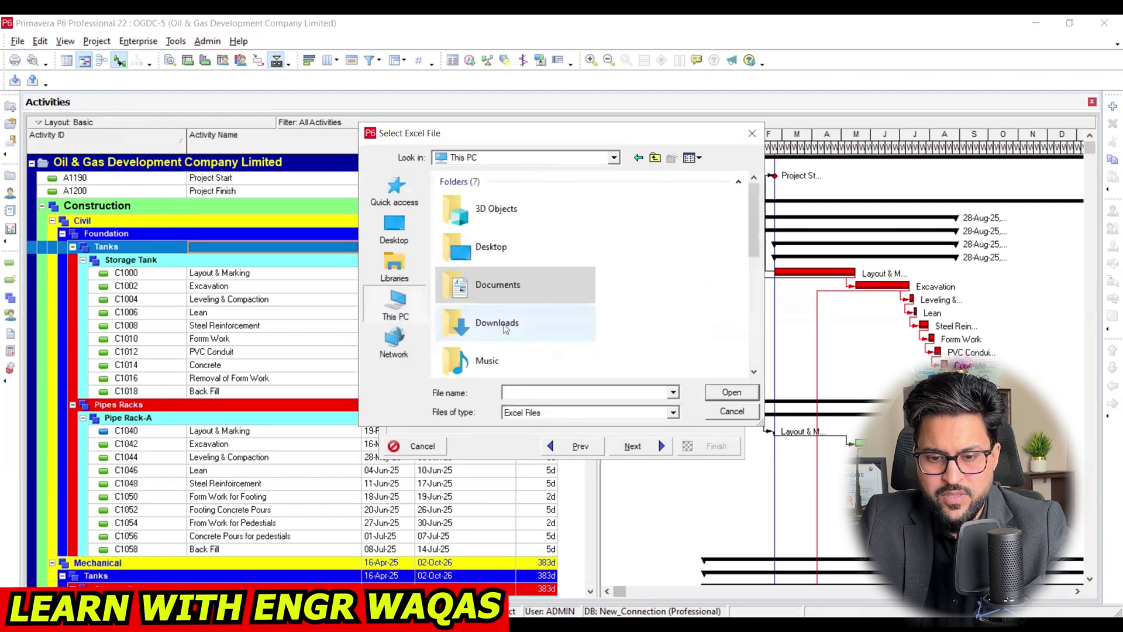
pyautogui.scroll(-5, 502, 333)
pyautogui.doubleClick(544, 226)
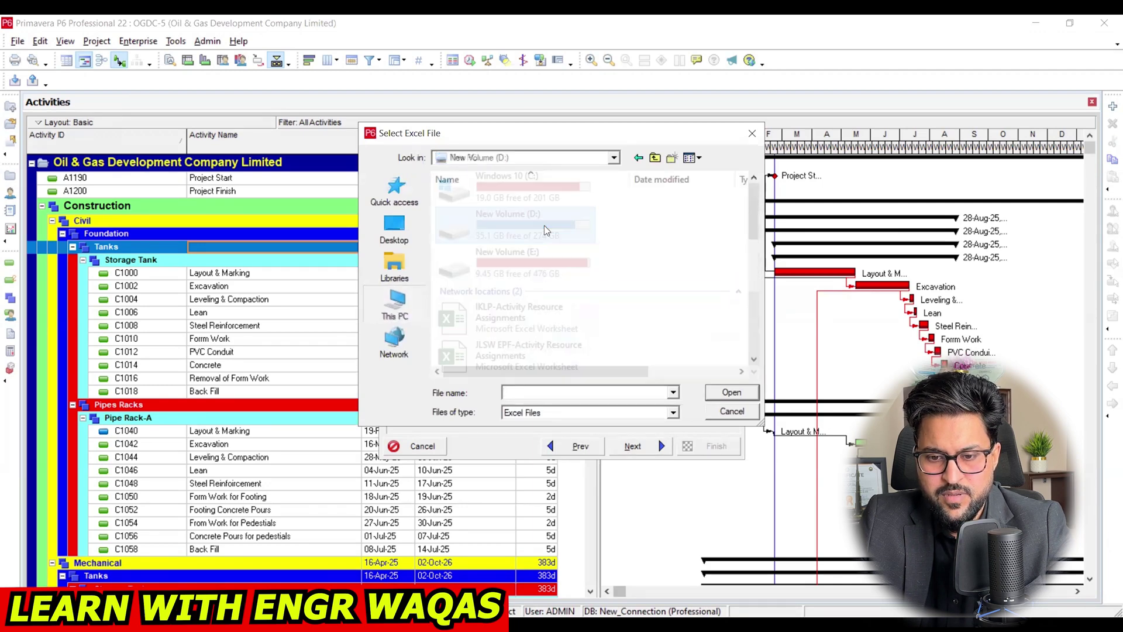
pyautogui.scroll(-10, 539, 317)
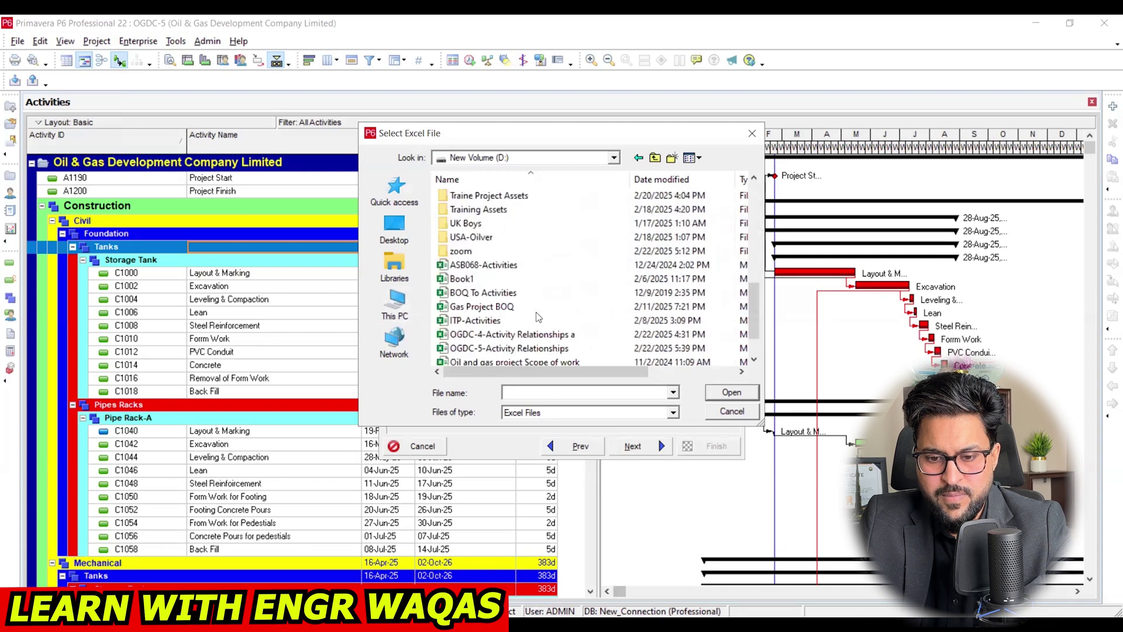
pyautogui.click(565, 336)
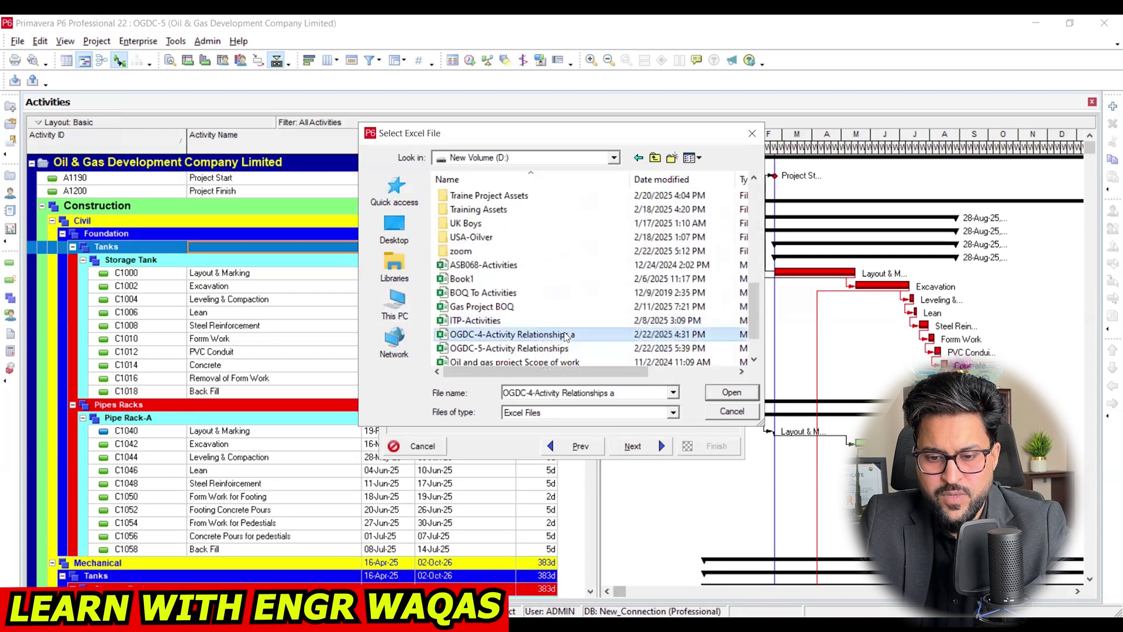
pyautogui.press('Return')
# Import only Activity Relationships into project OGDC-5 and finish the import.
pyautogui.click(634, 446)
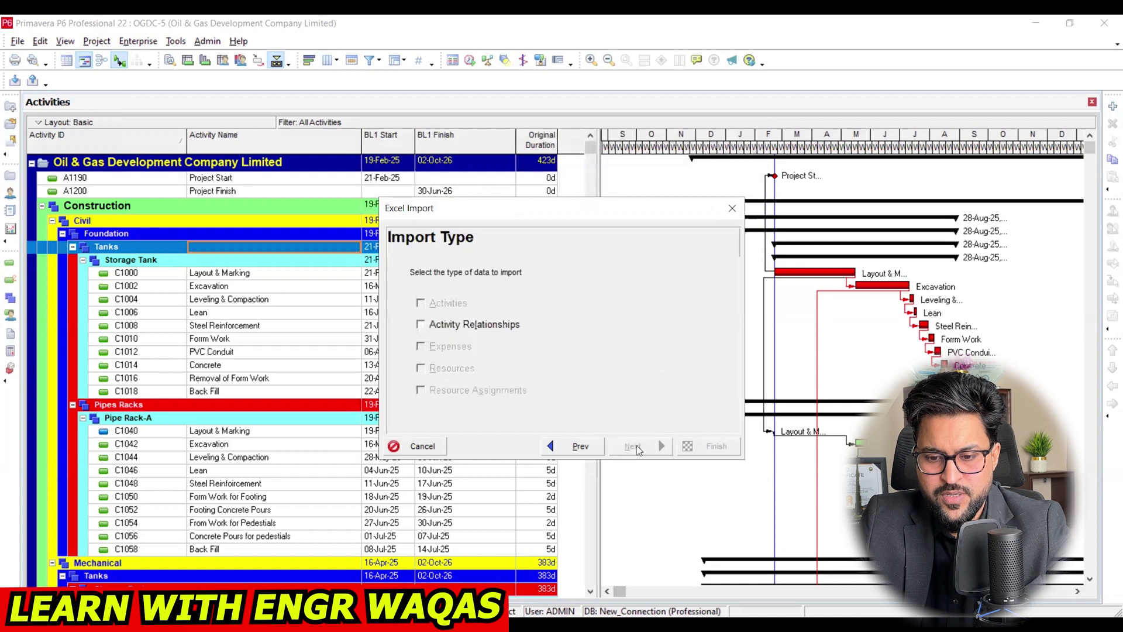
pyautogui.click(484, 328)
pyautogui.click(633, 446)
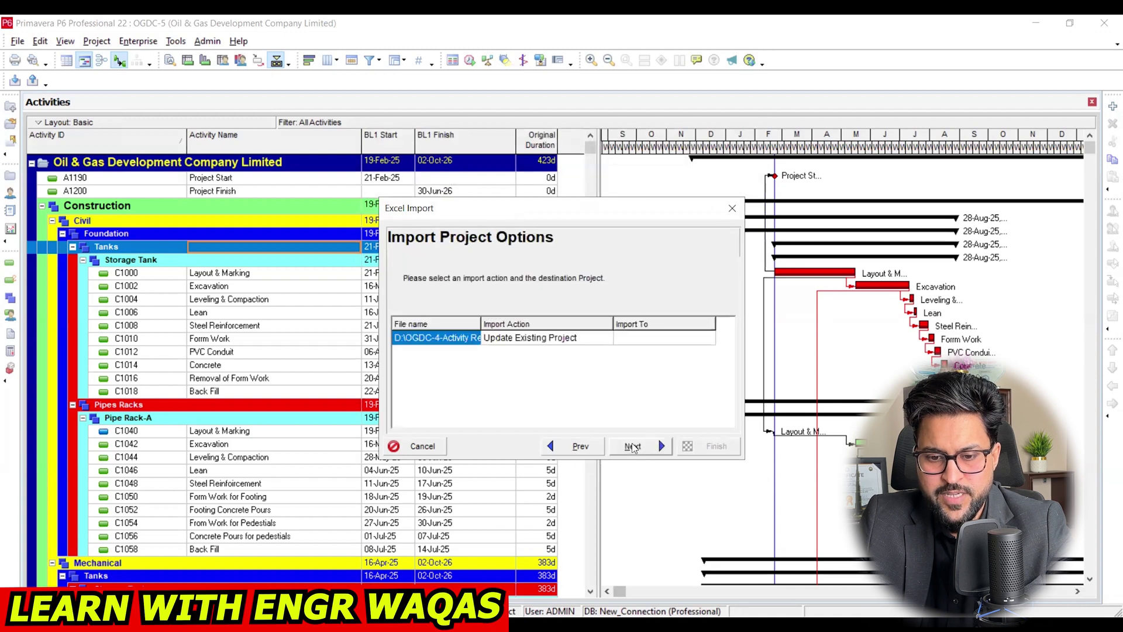
pyautogui.click(574, 342)
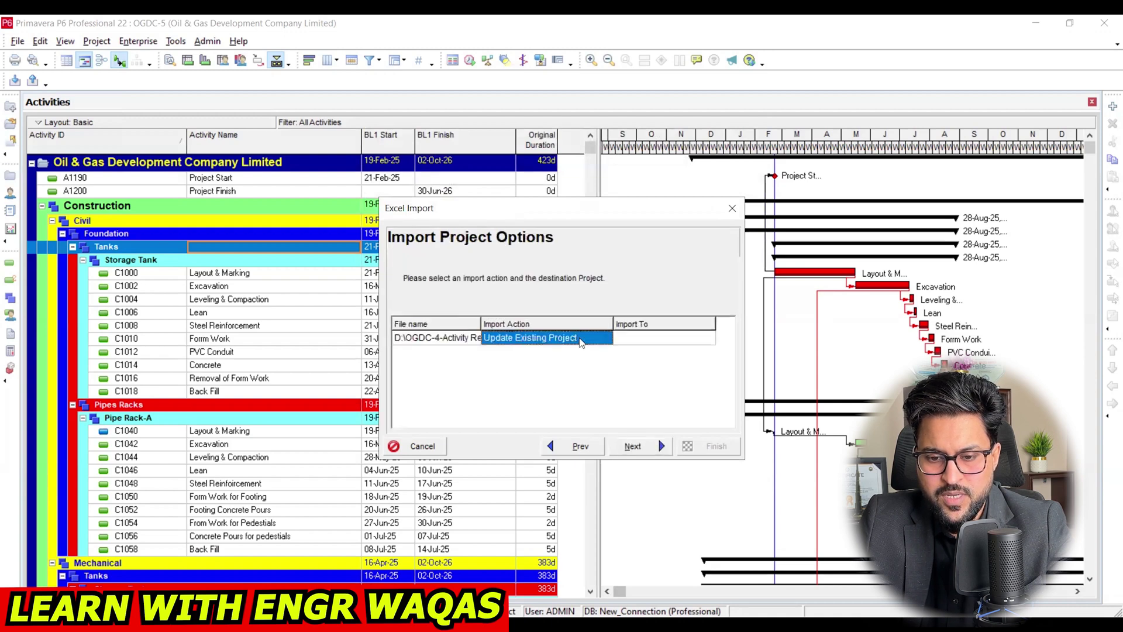
pyautogui.click(657, 343)
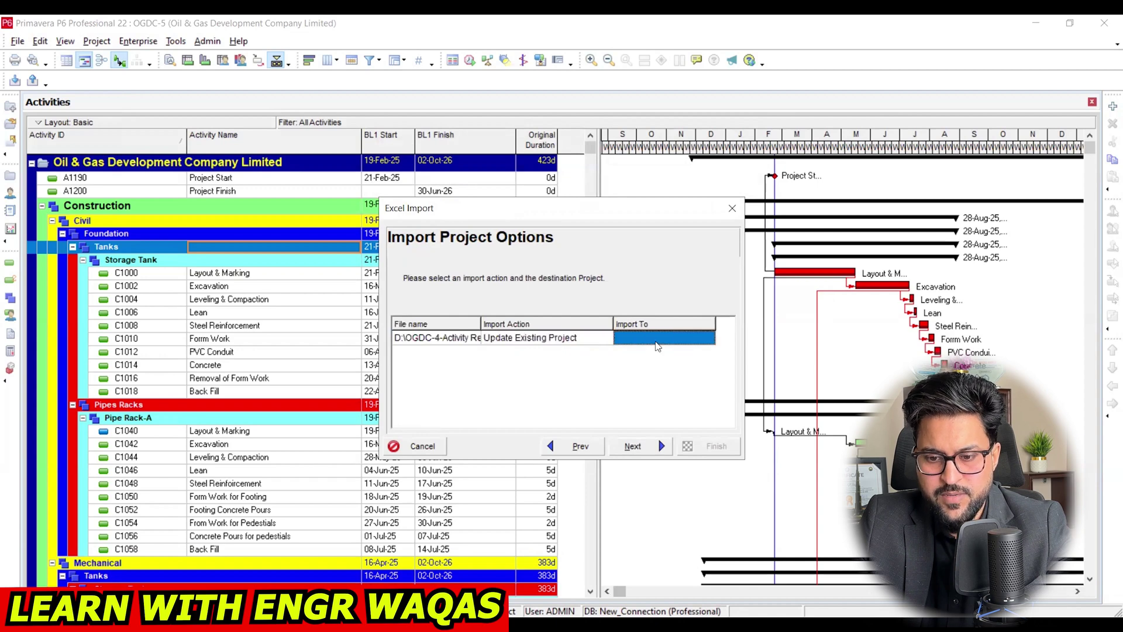
pyautogui.click(705, 340)
pyautogui.click(709, 338)
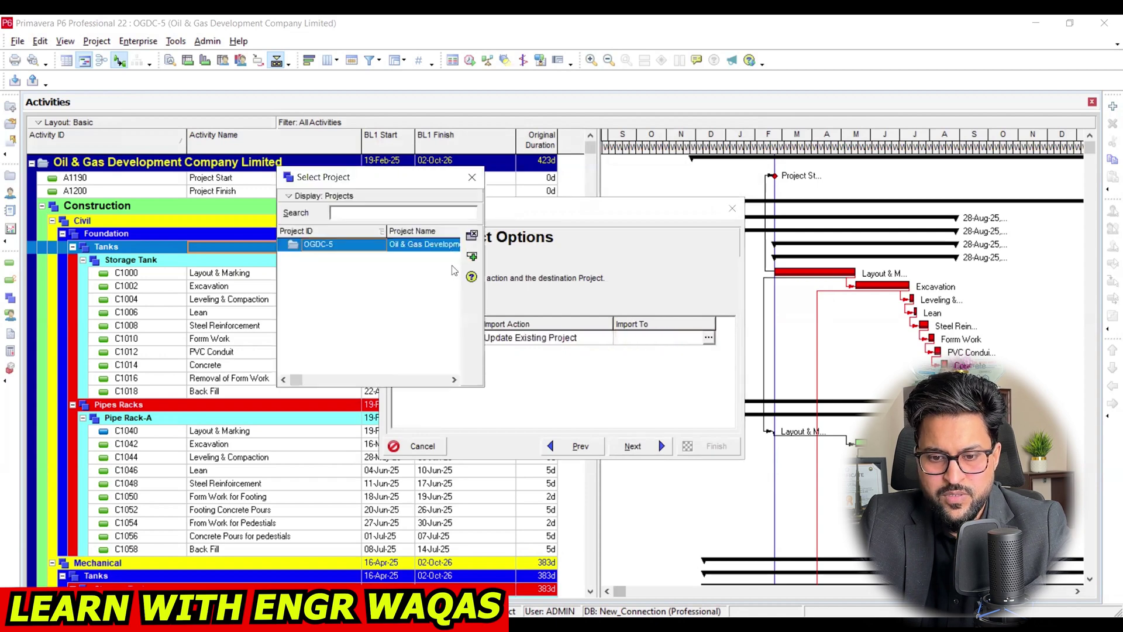
pyautogui.click(473, 258)
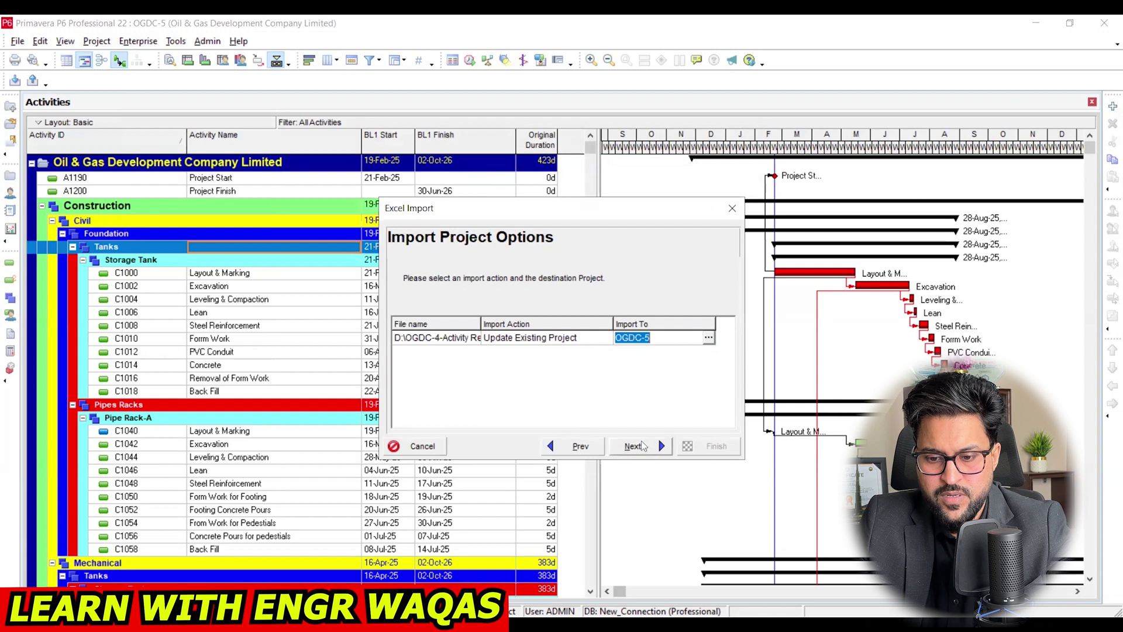
pyautogui.click(638, 446)
pyautogui.click(709, 447)
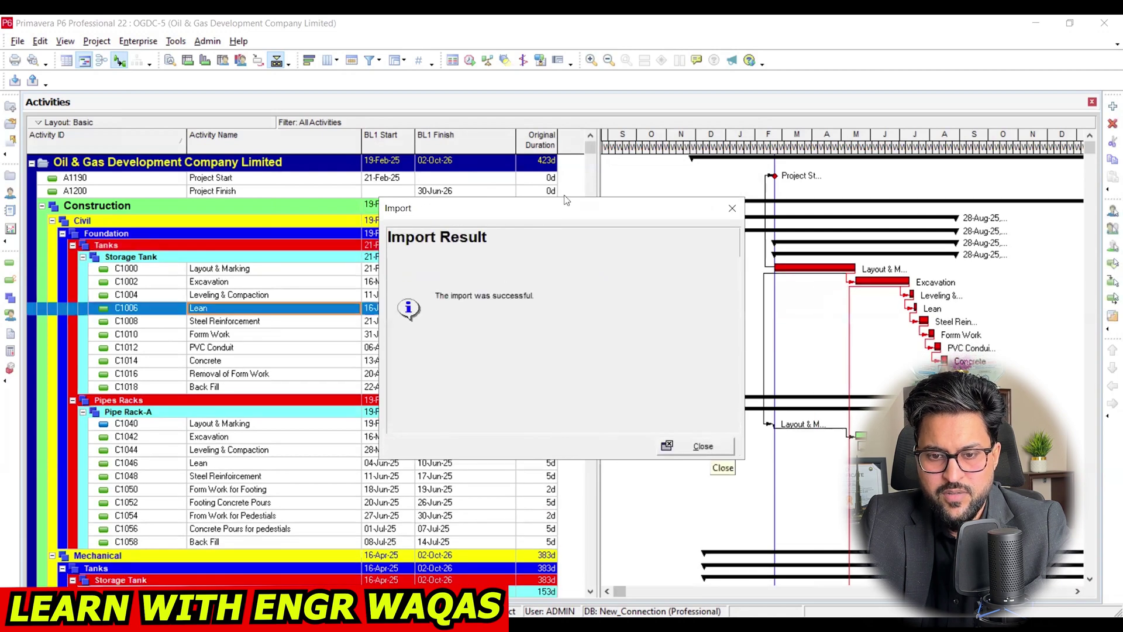
pyautogui.click(705, 447)
# Reschedule the project from the Schedule dialog, twice.
pyautogui.click(471, 61)
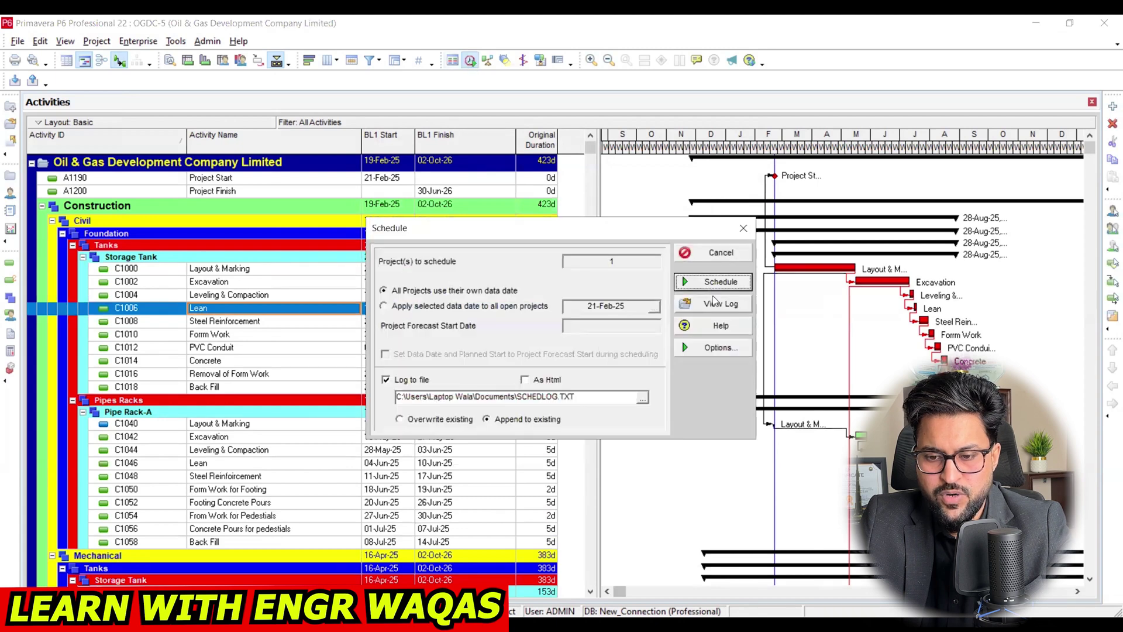
pyautogui.click(717, 284)
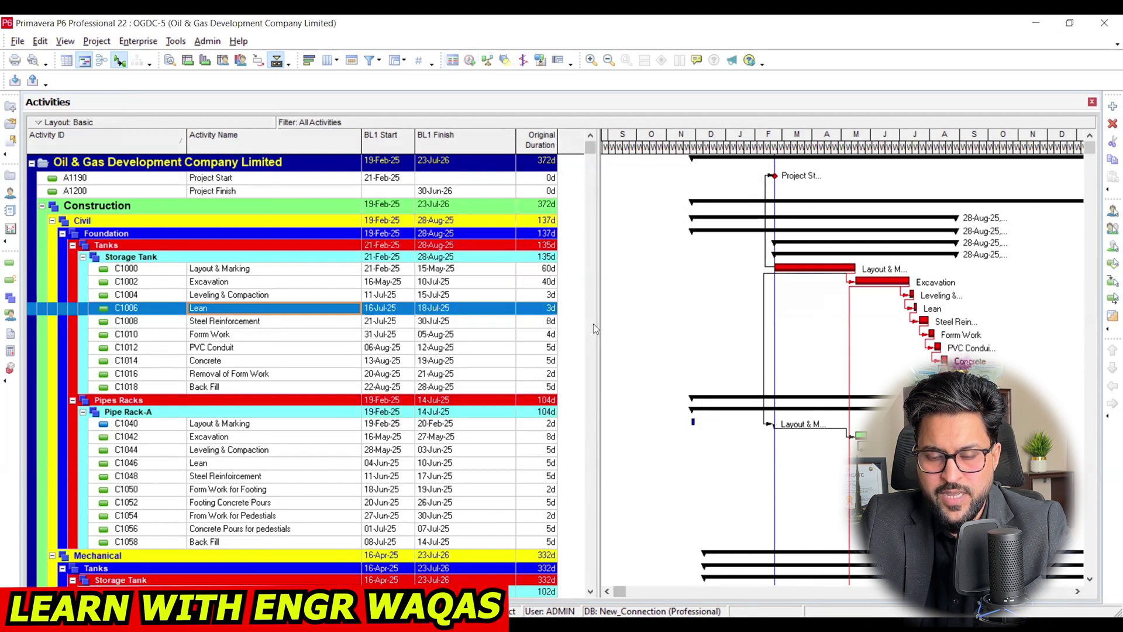
pyautogui.press('F9')
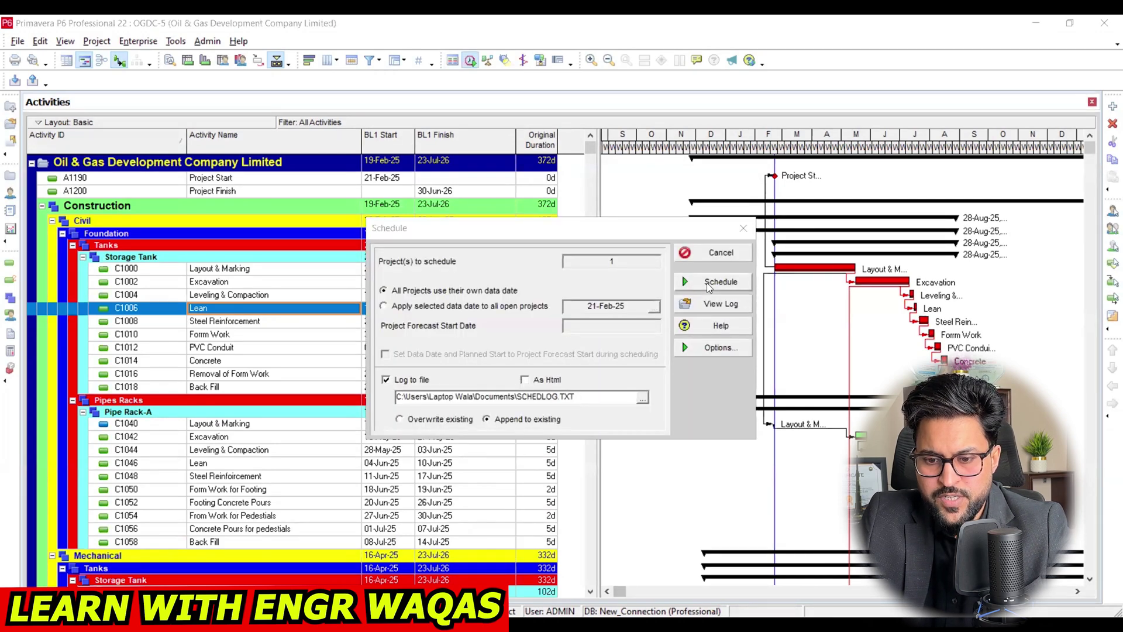
pyautogui.click(708, 284)
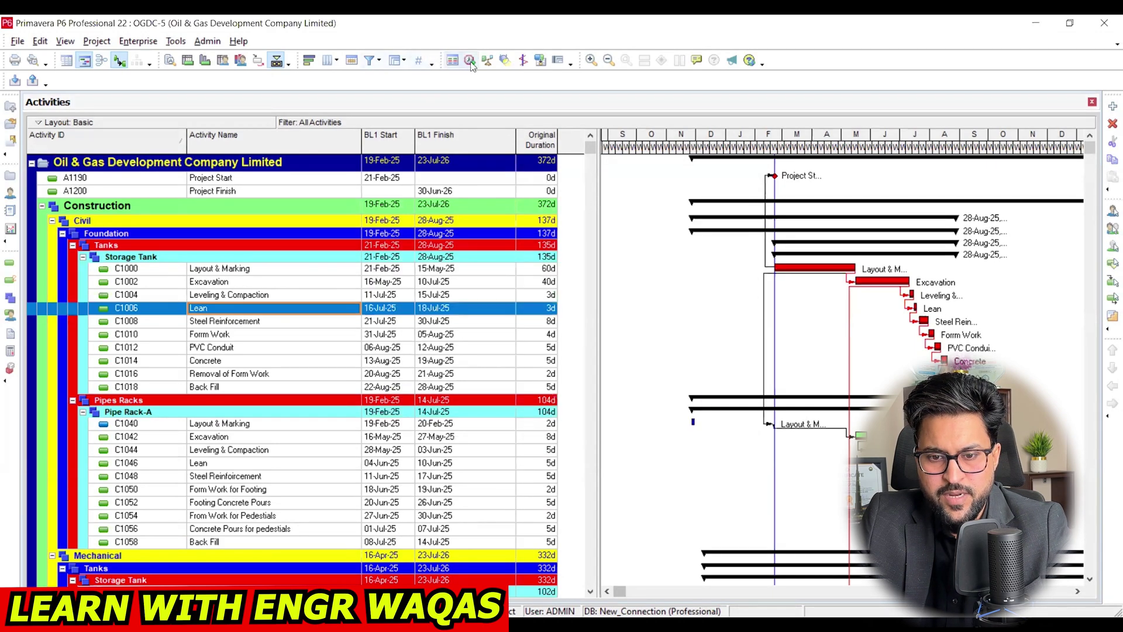
# View the schedule log and highlight the out-of-sequence entry listing C1040.
pyautogui.click(470, 61)
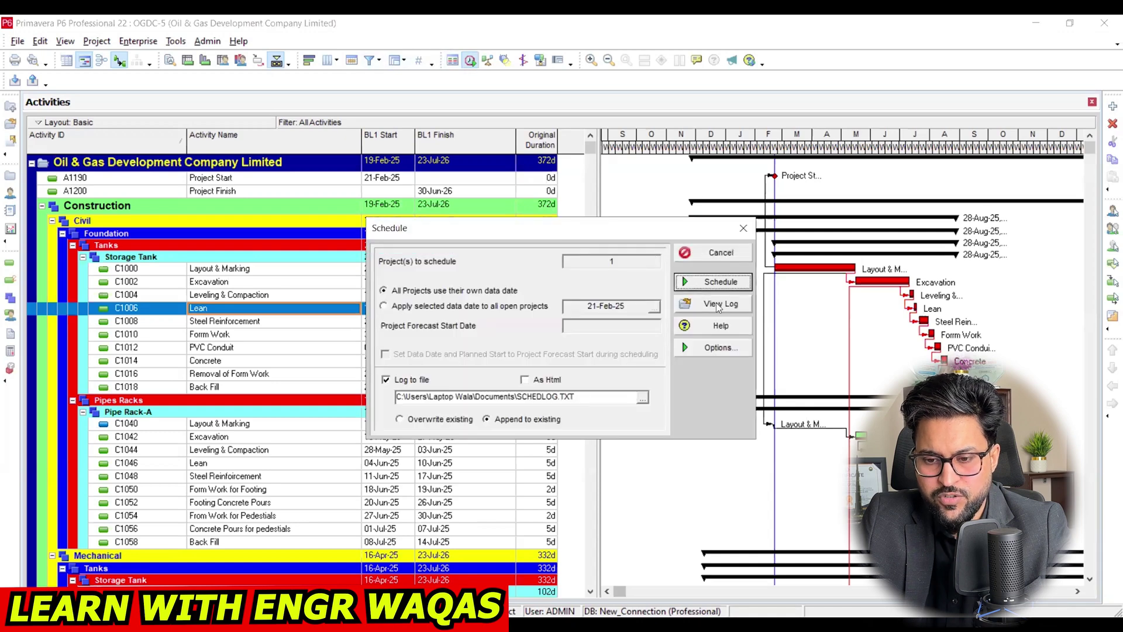
pyautogui.click(719, 307)
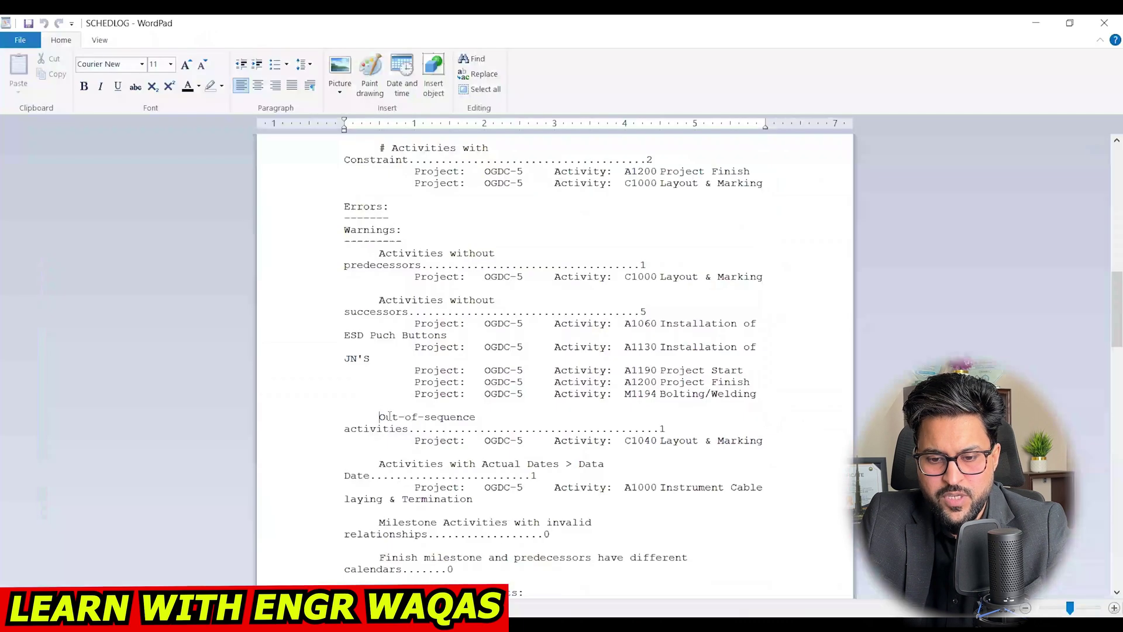
pyautogui.moveTo(380, 417); pyautogui.dragTo(675, 428)
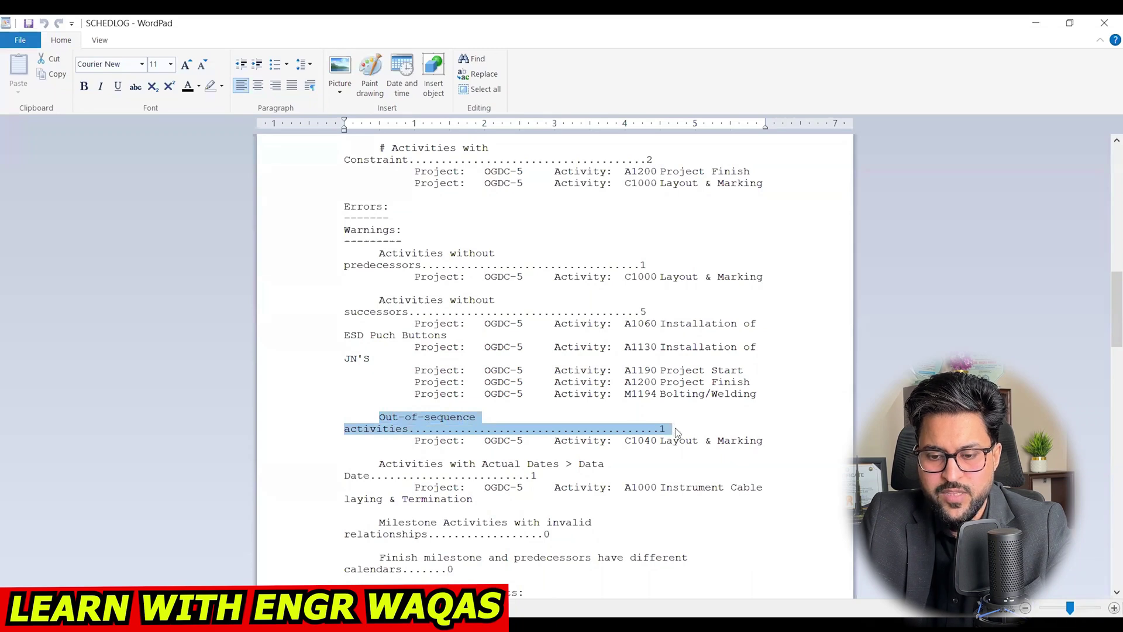